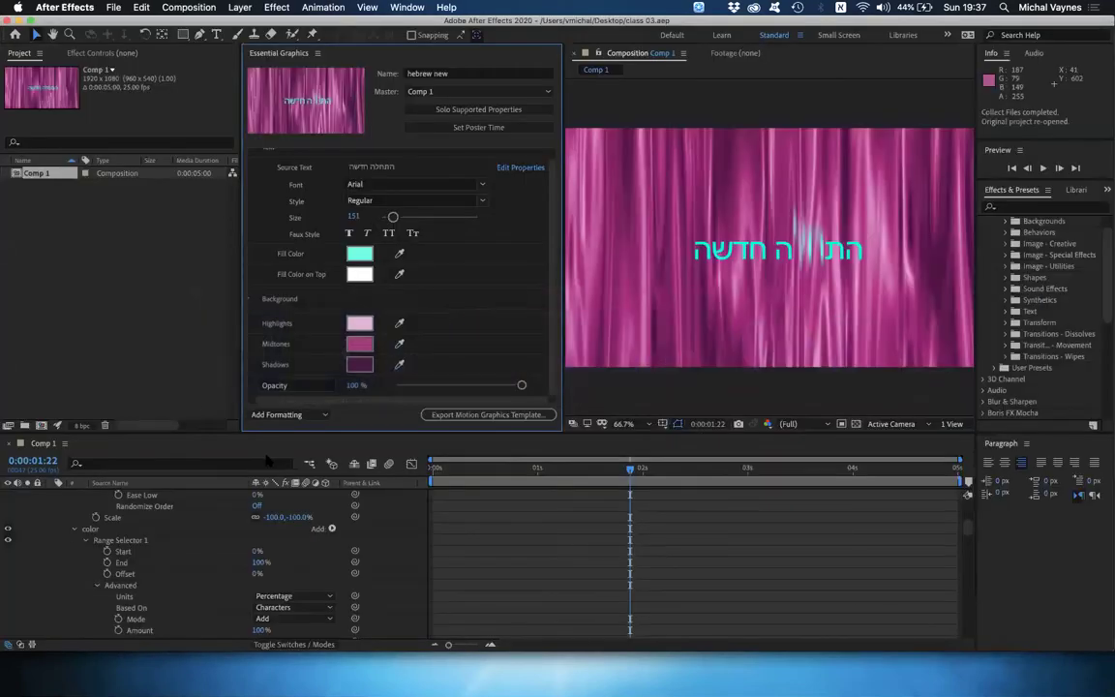
Expose the Hebrew text layer's transform Position in the motion graphics template, placing it in the Text group below Fill Color on Top.
{"action": "scroll", "coordinate": [201, 579], "scroll_direction": "up", "scroll_amount": 6}
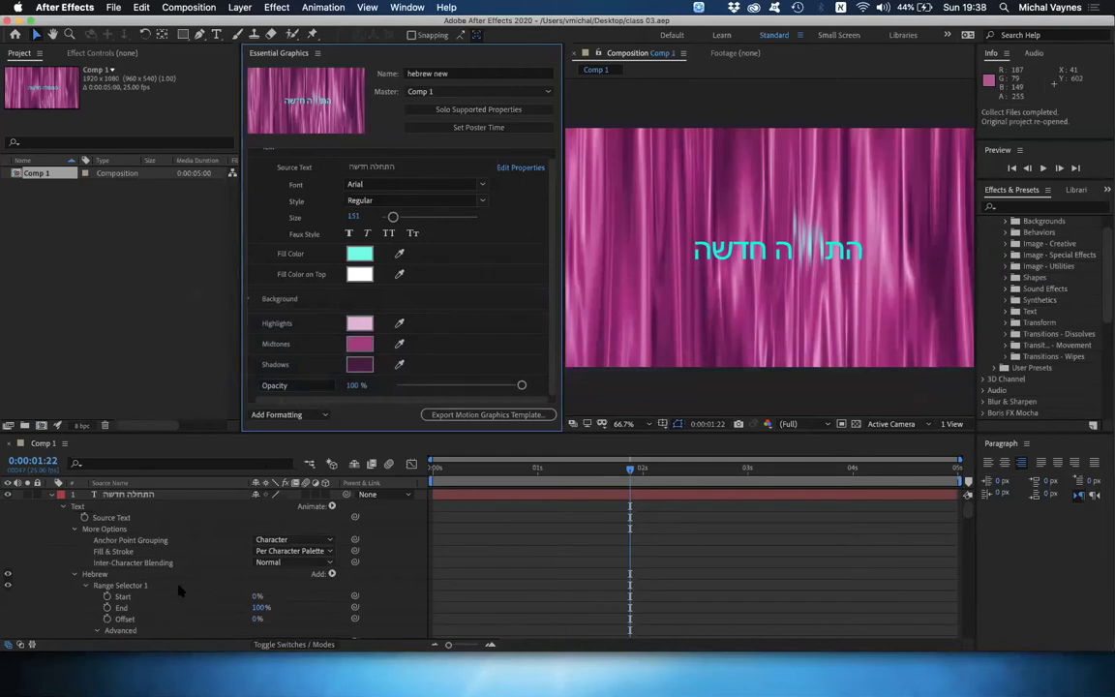
{"action": "left_click", "coordinate": [176, 606]}
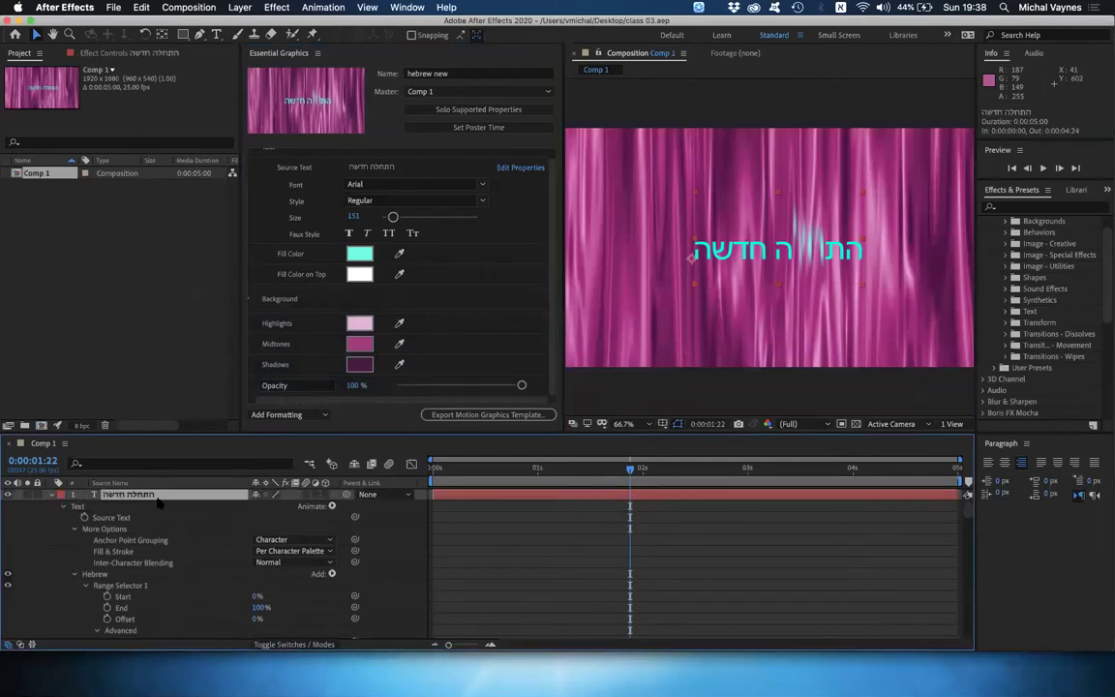
{"action": "scroll", "coordinate": [176, 606], "scroll_direction": "down", "scroll_amount": 8}
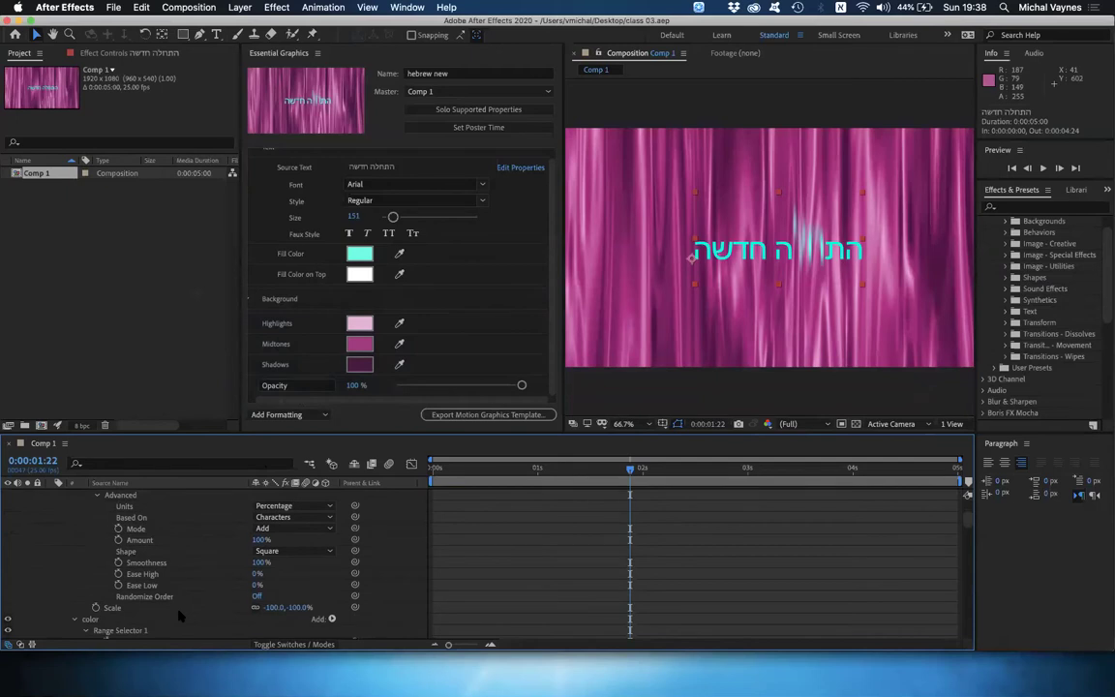
{"action": "scroll", "coordinate": [178, 616], "scroll_direction": "down", "scroll_amount": 2}
{"action": "scroll", "coordinate": [178, 615], "scroll_direction": "down", "scroll_amount": 8}
{"action": "scroll", "coordinate": [178, 616], "scroll_direction": "up", "scroll_amount": 11}
{"action": "scroll", "coordinate": [178, 616], "scroll_direction": "down", "scroll_amount": 17}
{"action": "scroll", "coordinate": [178, 616], "scroll_direction": "down", "scroll_amount": 4}
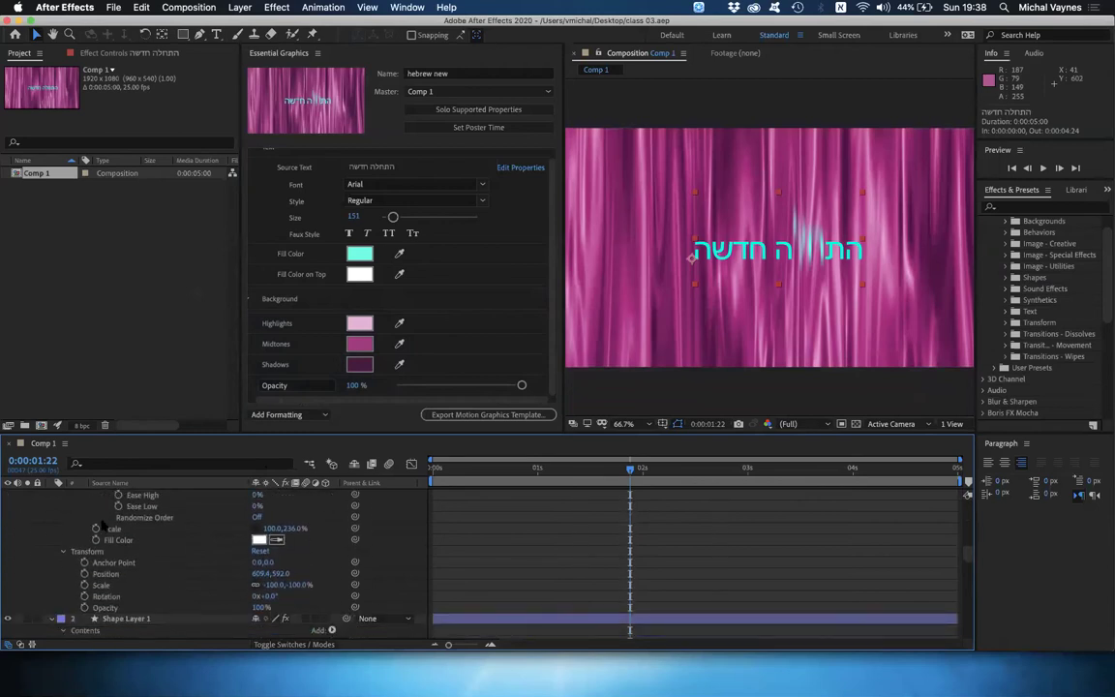
{"action": "left_click", "coordinate": [125, 574]}
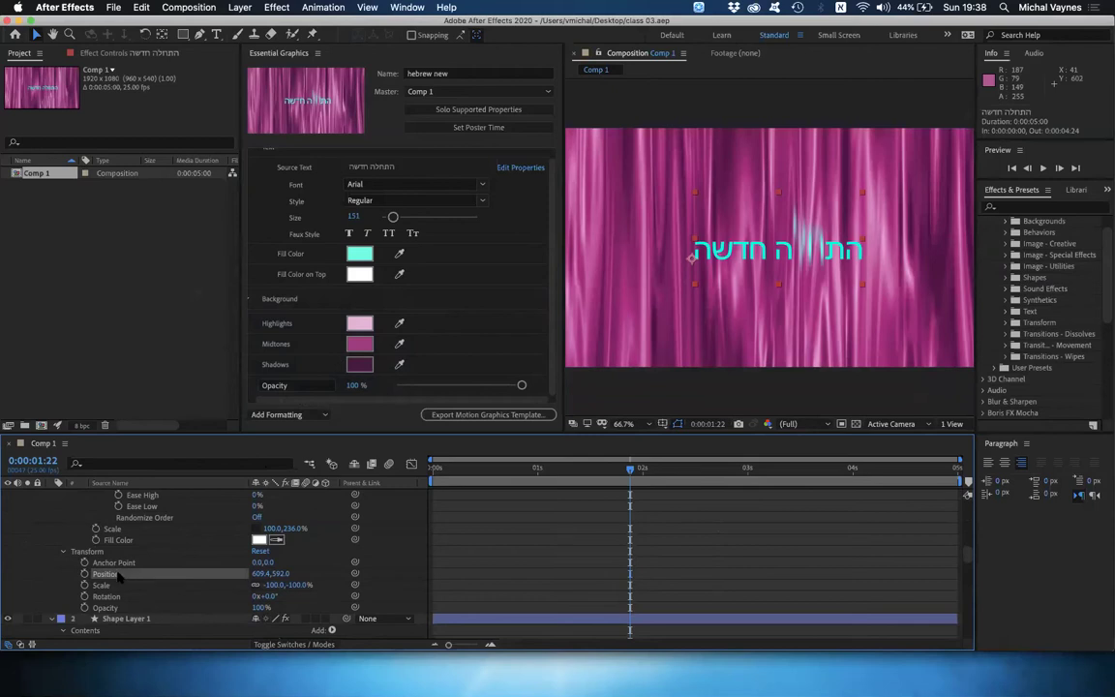
{"action": "left_click_drag", "start_coordinate": [118, 574], "coordinate": [362, 285]}
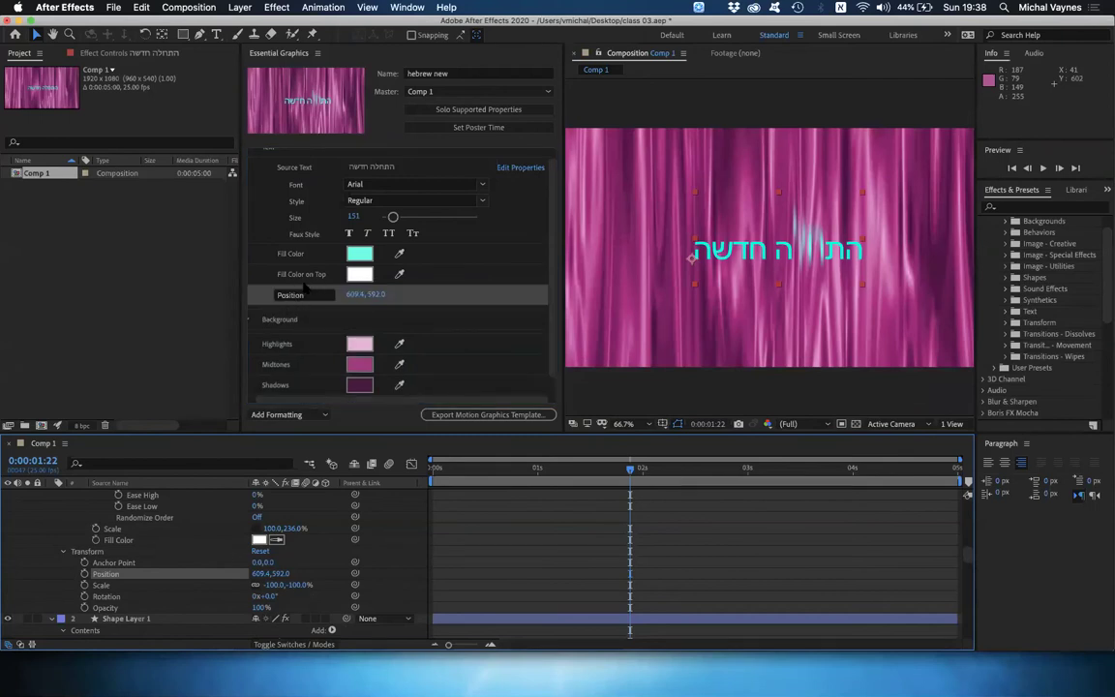
Test the template's Position control by shifting the text horizontally, undo that change, and save the project.
{"action": "left_click_drag", "start_coordinate": [351, 294], "coordinate": [337, 286]}
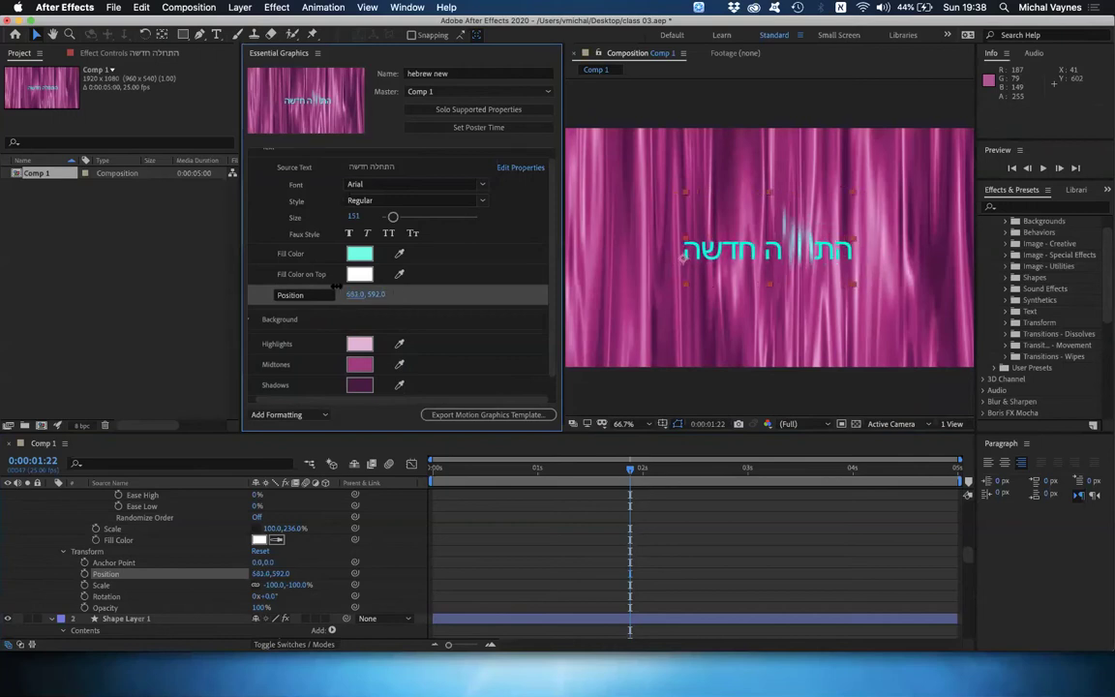
{"action": "key", "text": "super+z"}
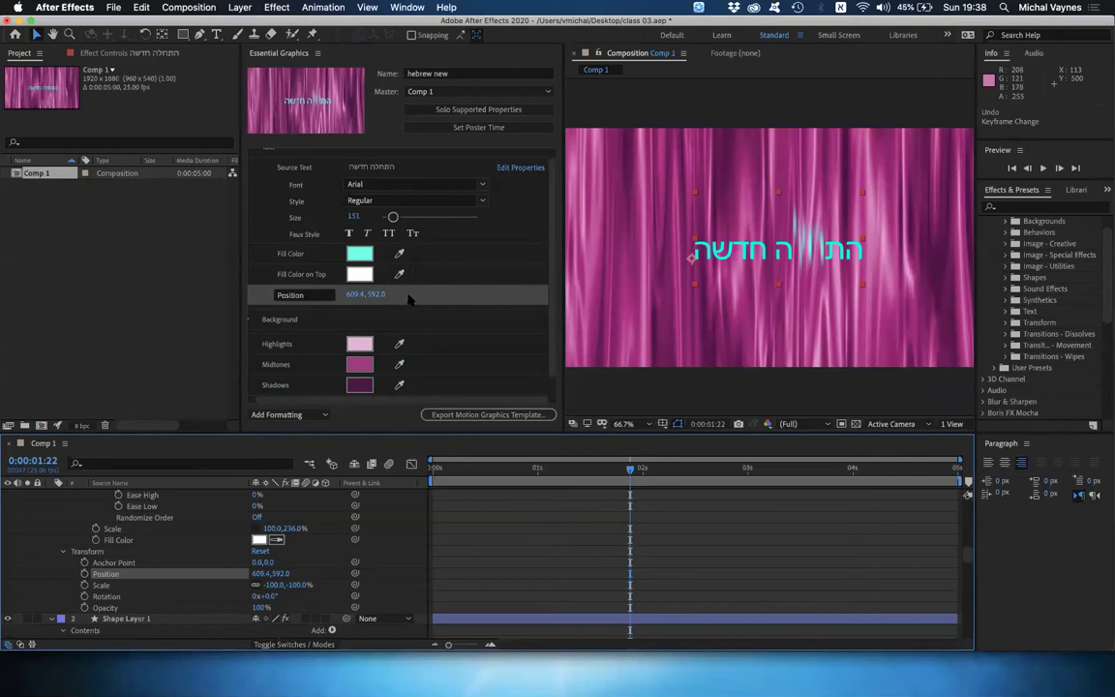
{"action": "key", "text": "super+s"}
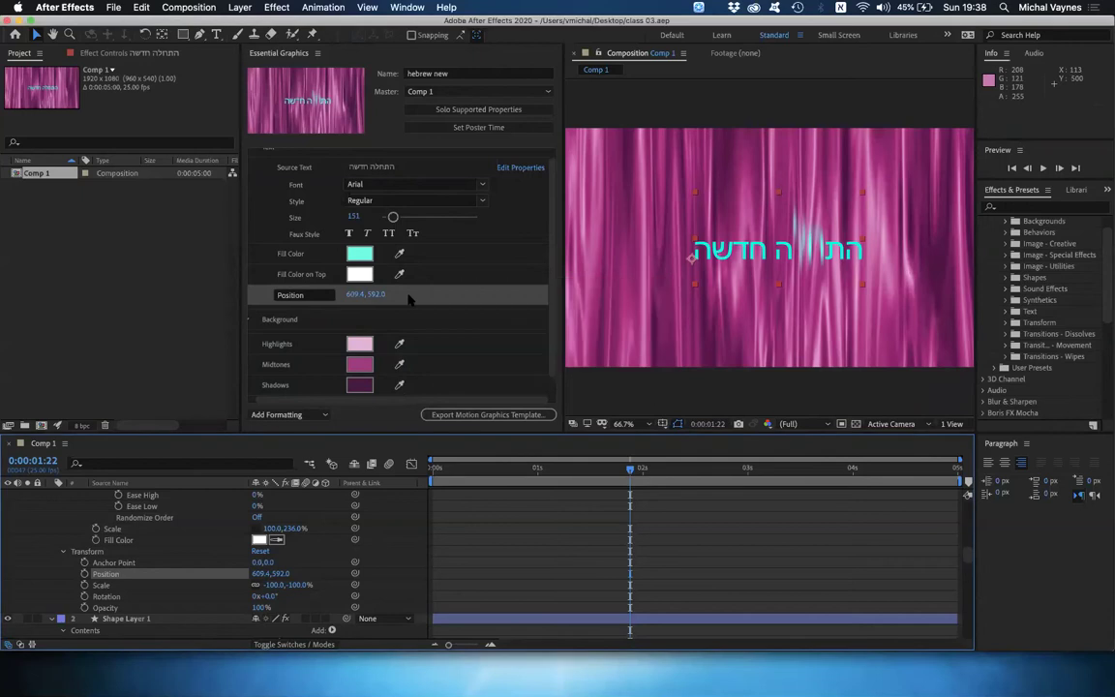
Switch to Premiere Pro and delete the "hebrew new" graphic clip from track V2.
{"action": "key", "text": "super+Tab"}
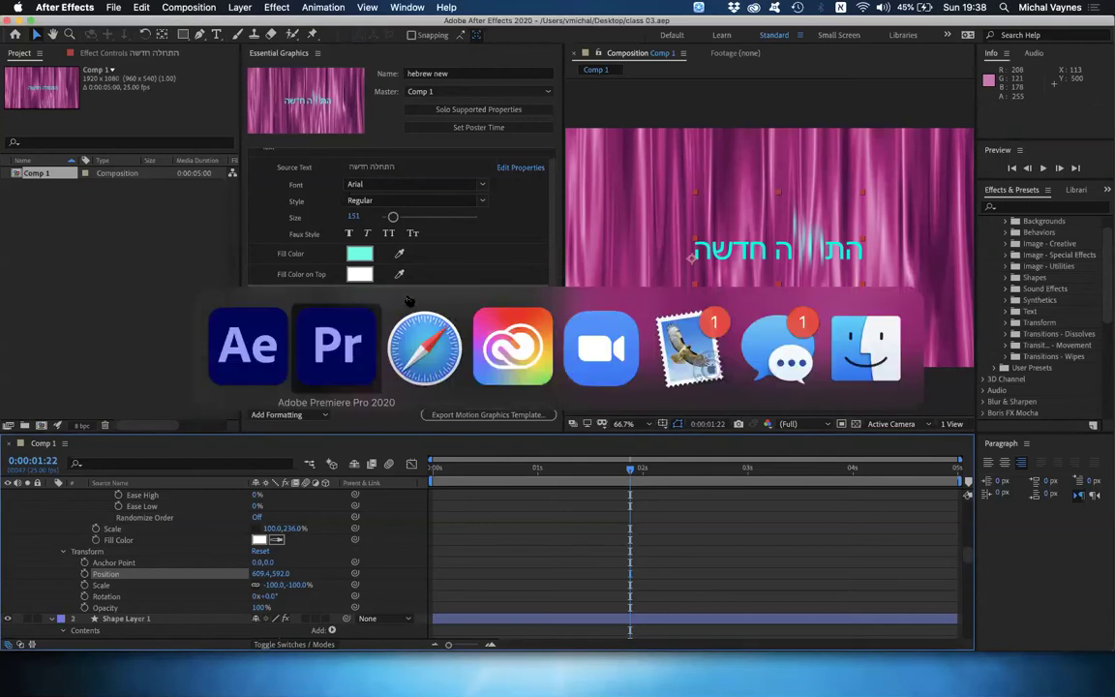
{"action": "left_click", "coordinate": [331, 366]}
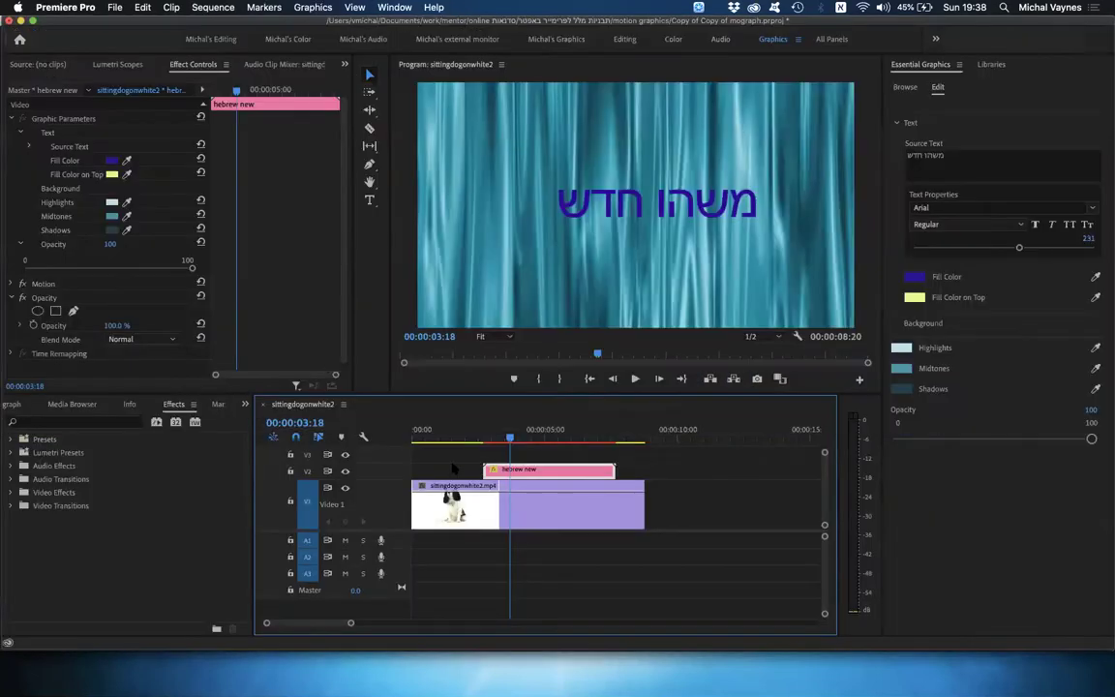
{"action": "key", "text": "Delete"}
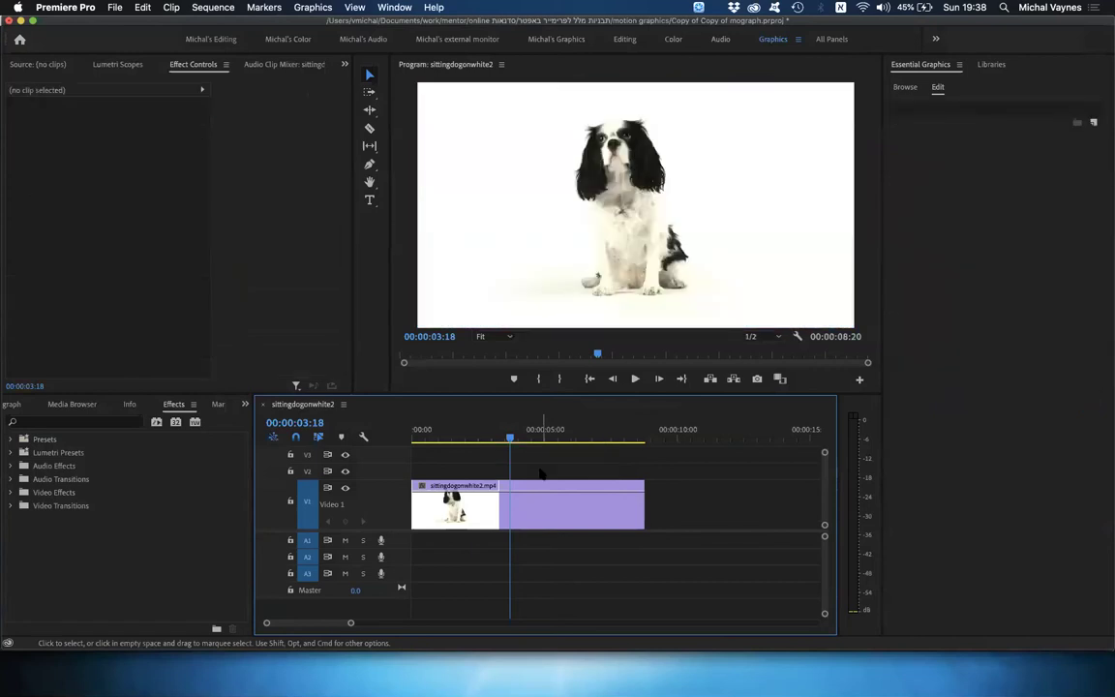
Delete the "hebrew new" motion graphics template from the Creative Cloud library.
{"action": "left_click", "coordinate": [990, 65]}
{"action": "left_click", "coordinate": [934, 143]}
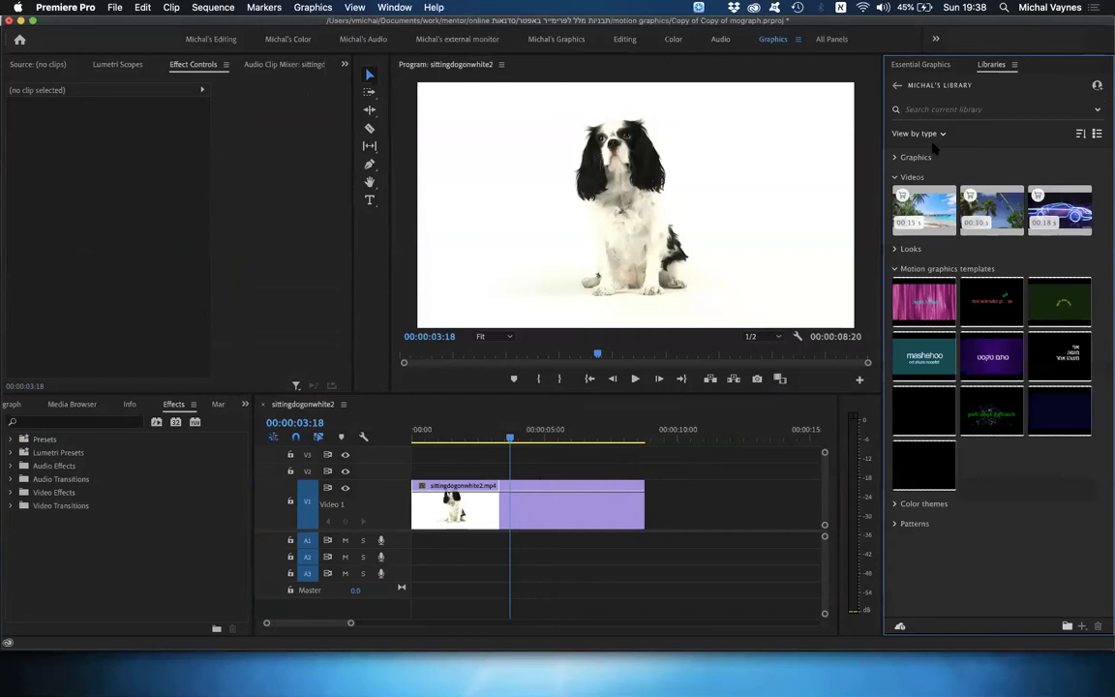
{"action": "mouse_move", "coordinate": [936, 221]}
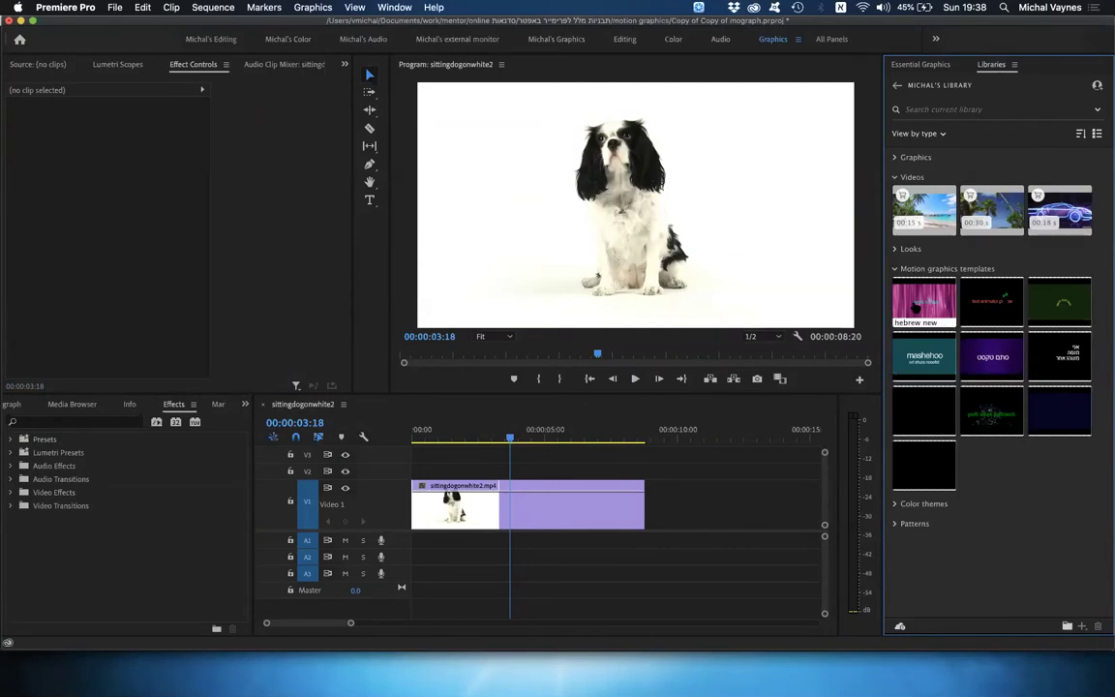
{"action": "right_click", "coordinate": [915, 307]}
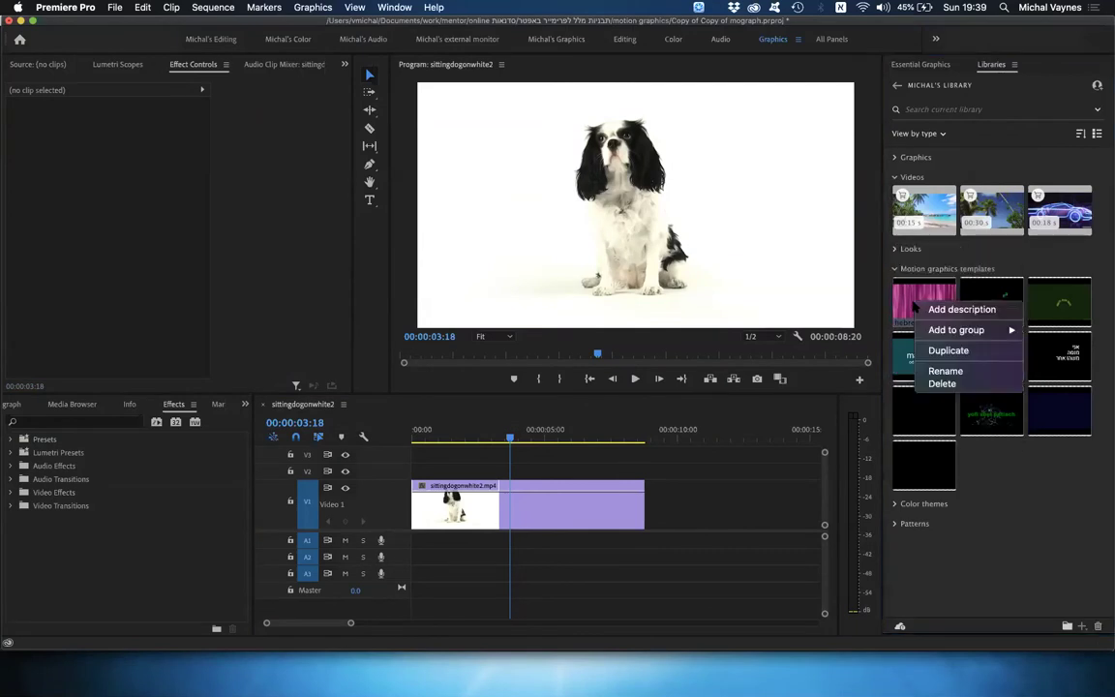
{"action": "left_click", "coordinate": [942, 384]}
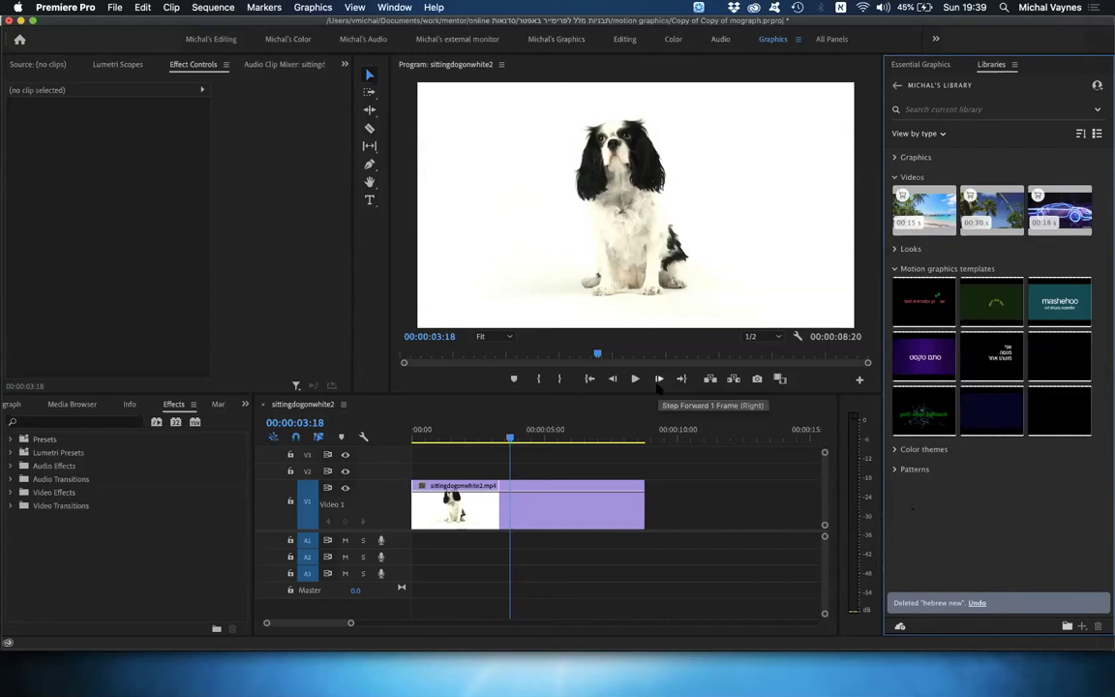
Switch to After Effects and export "hebrew new" as a motion graphics template to the personal library, keeping the default compatibility options.
{"action": "key", "text": "super+Tab"}
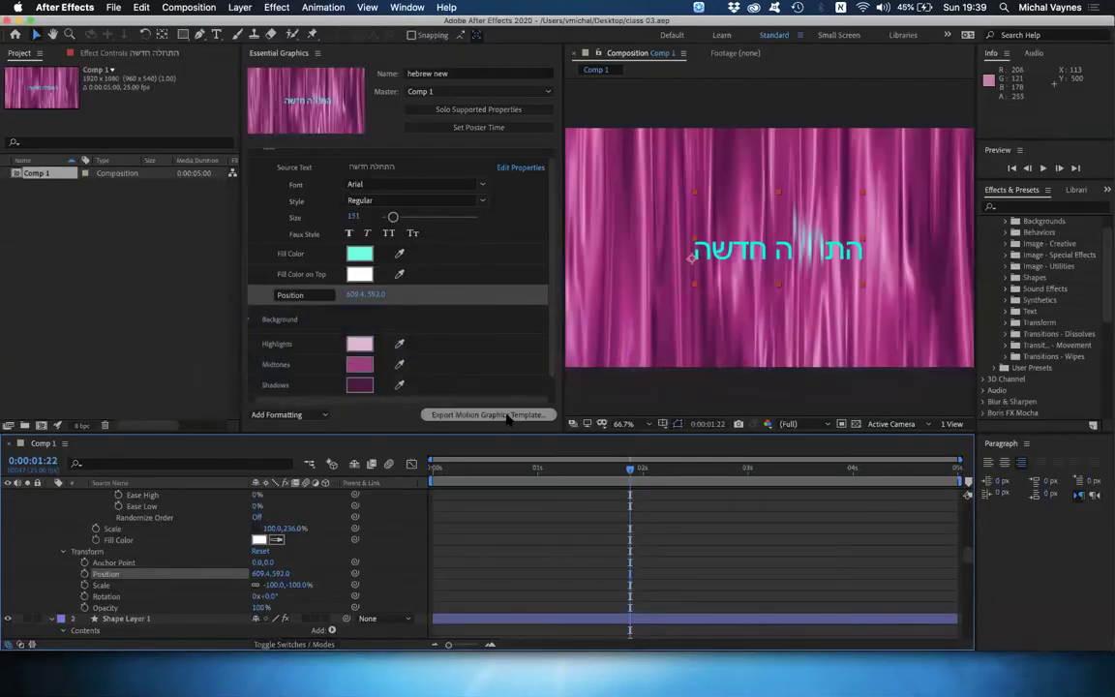
{"action": "left_click", "coordinate": [506, 415]}
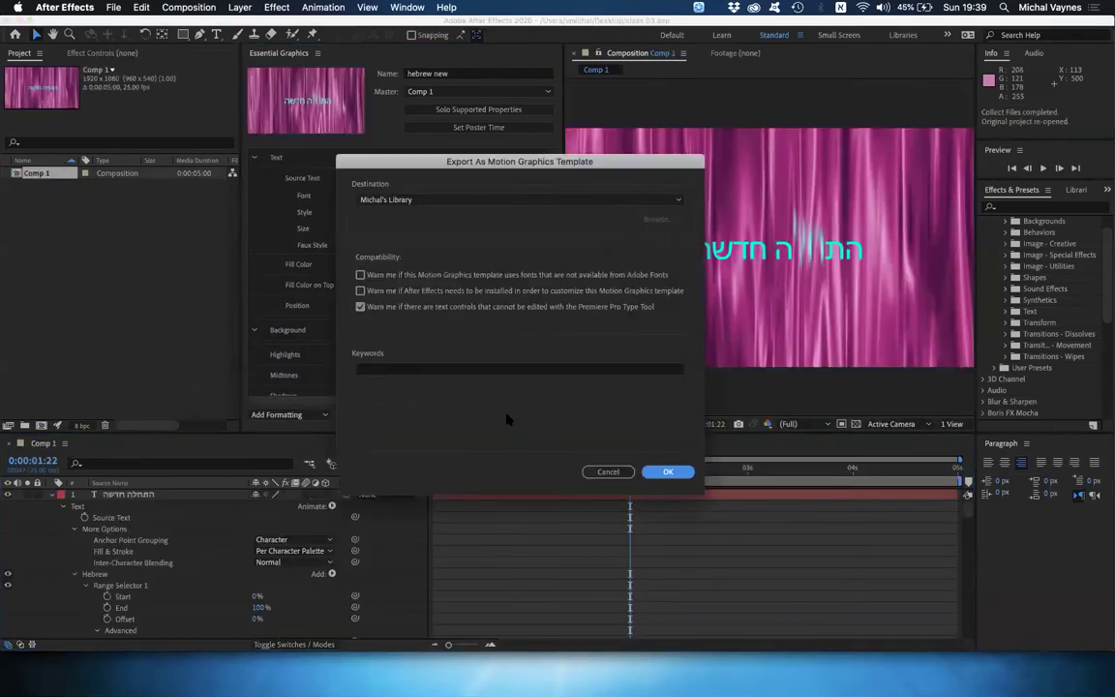
{"action": "left_click", "coordinate": [666, 472]}
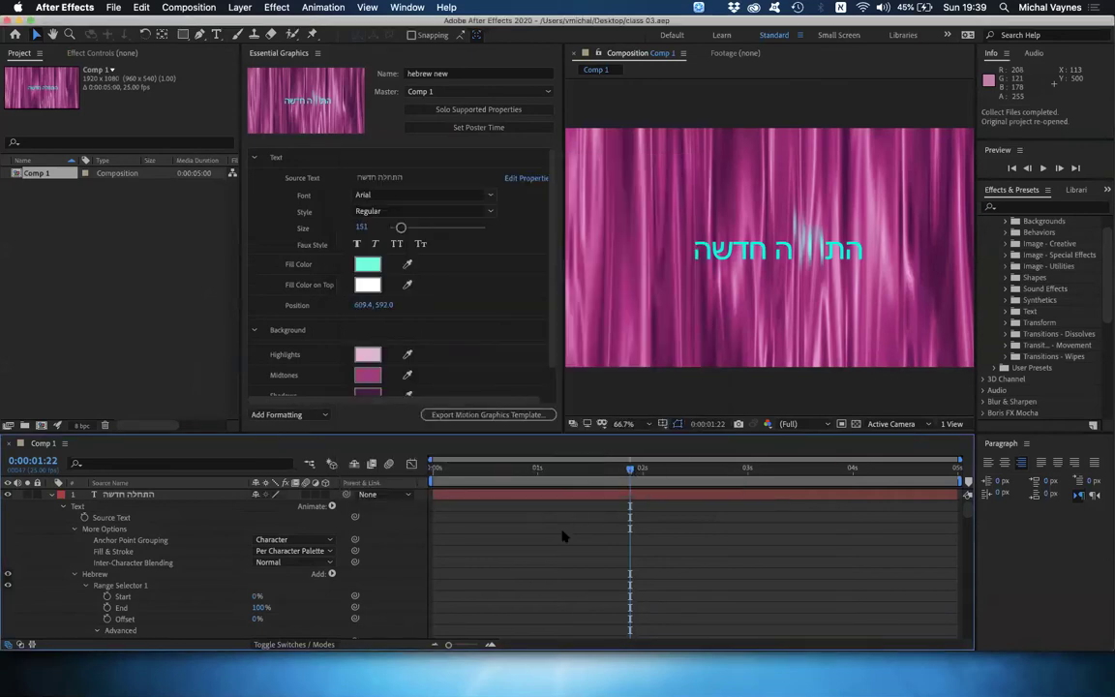
Switch to Premiere Pro and place the "hebrew new" library template on track V2 above the dog clip, starting slightly before the playhead.
{"action": "key", "text": "super+Tab"}
{"action": "key", "text": "super+Tab"}
{"action": "left_click", "coordinate": [341, 329]}
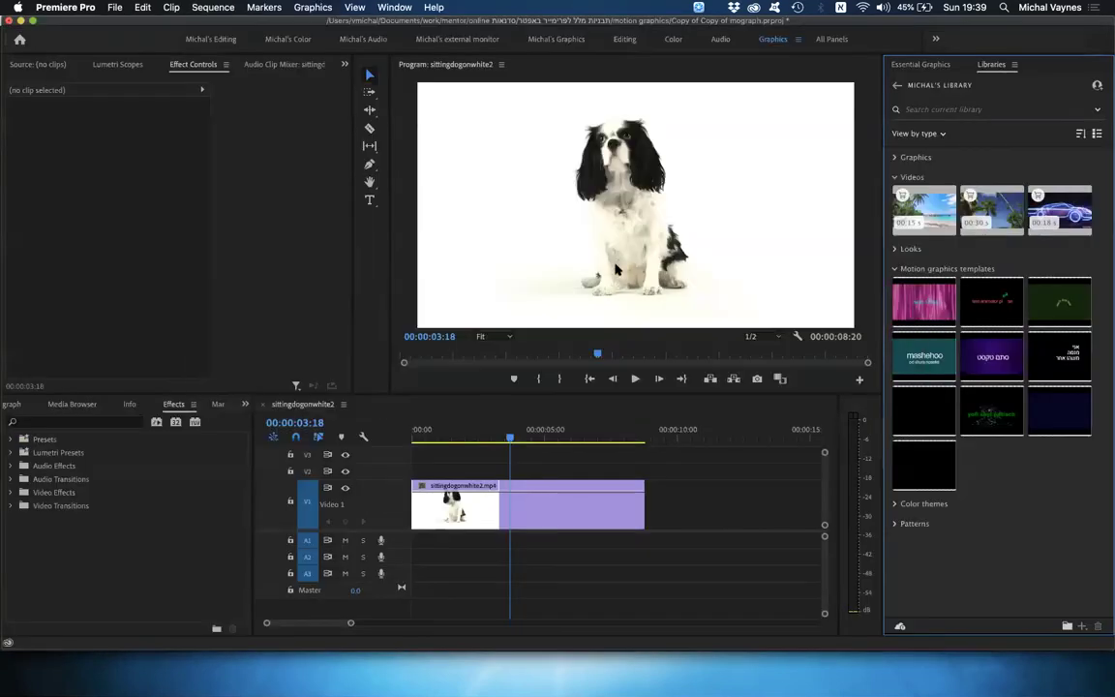
{"action": "left_click_drag", "start_coordinate": [914, 310], "coordinate": [479, 469]}
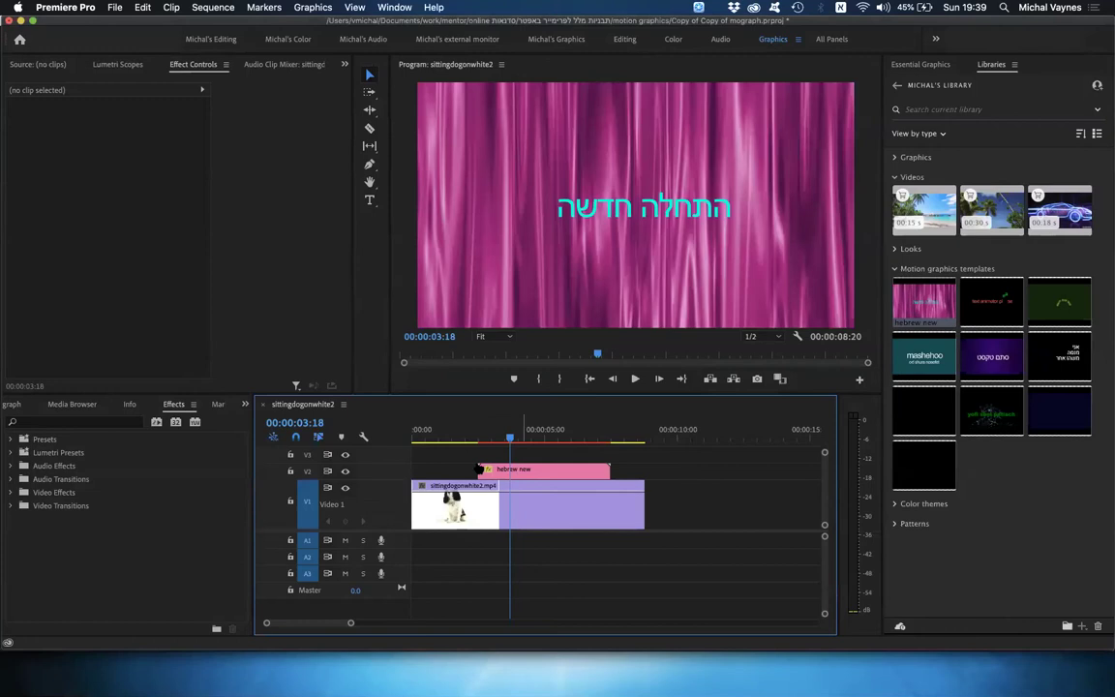
Move the "hebrew new" clip's text to the lower part of the frame by setting its Position to X 643.4, Y 933.0.
{"action": "left_click", "coordinate": [920, 64]}
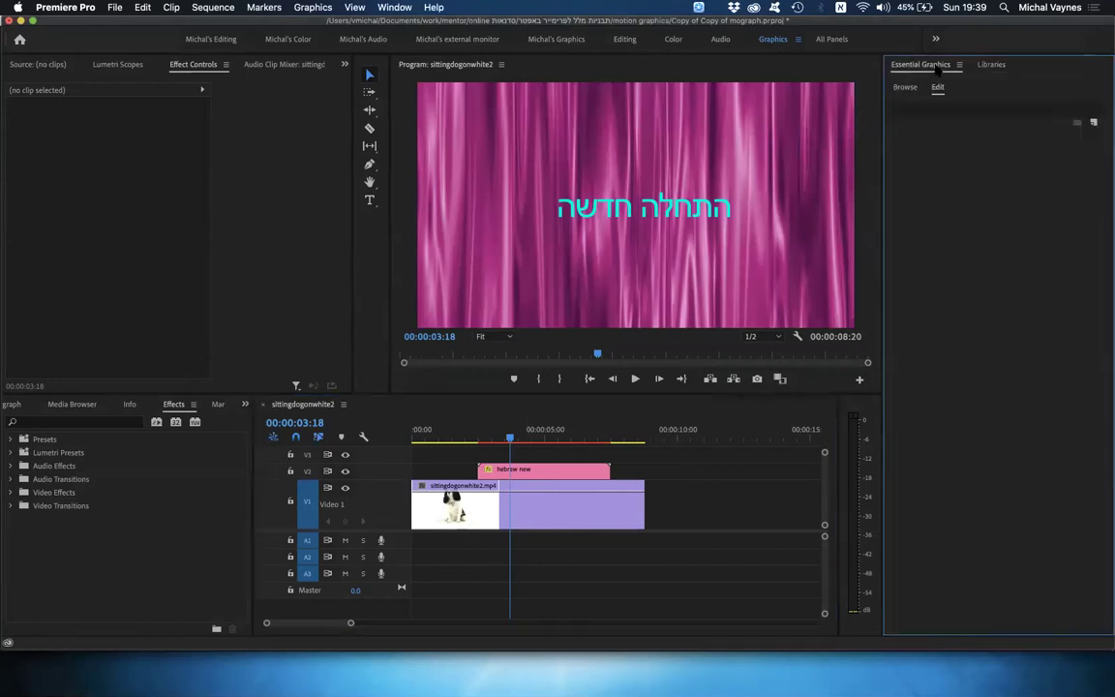
{"action": "left_click", "coordinate": [570, 471]}
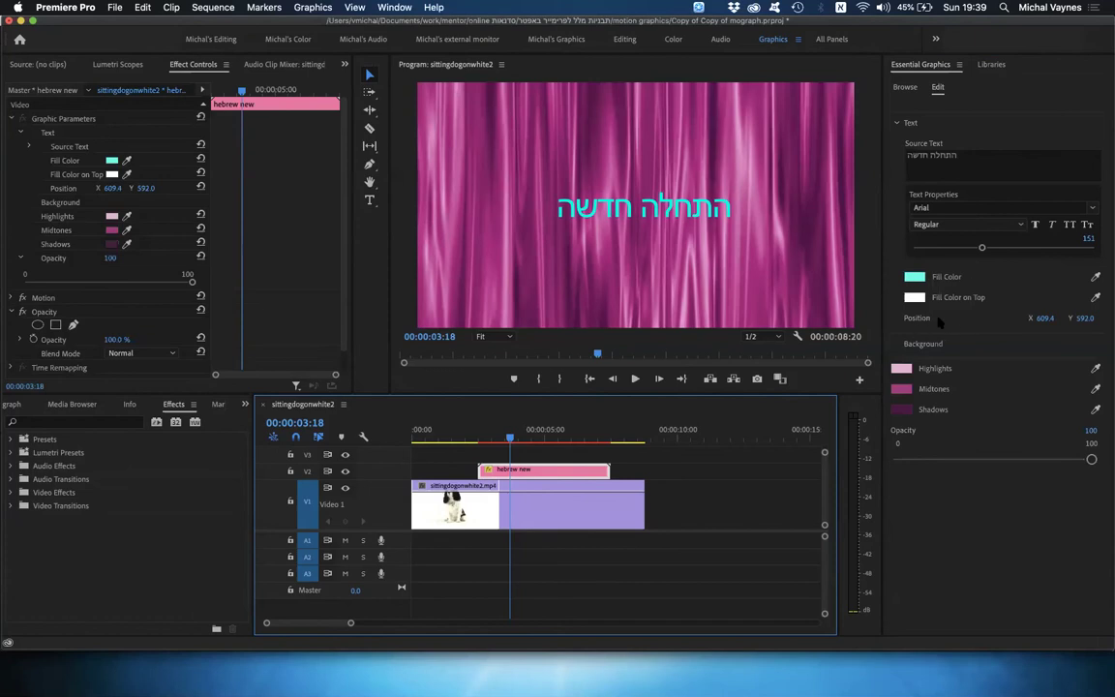
{"action": "left_click_drag", "start_coordinate": [1045, 318], "coordinate": [997, 318]}
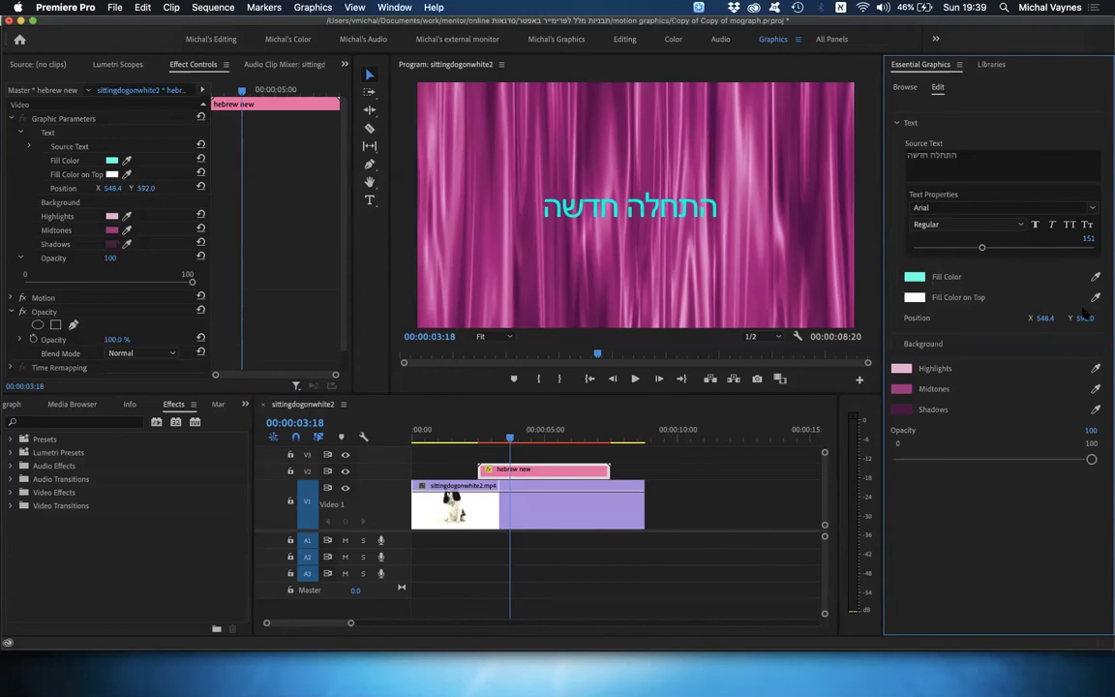
{"action": "mouse_move", "coordinate": [1082, 317]}
{"action": "left_mouse_down"}
{"action": "mouse_move", "coordinate": [1105, 318]}
{"action": "mouse_move", "coordinate": [1026, 318]}
{"action": "mouse_move", "coordinate": [1075, 317]}
{"action": "left_mouse_up"}
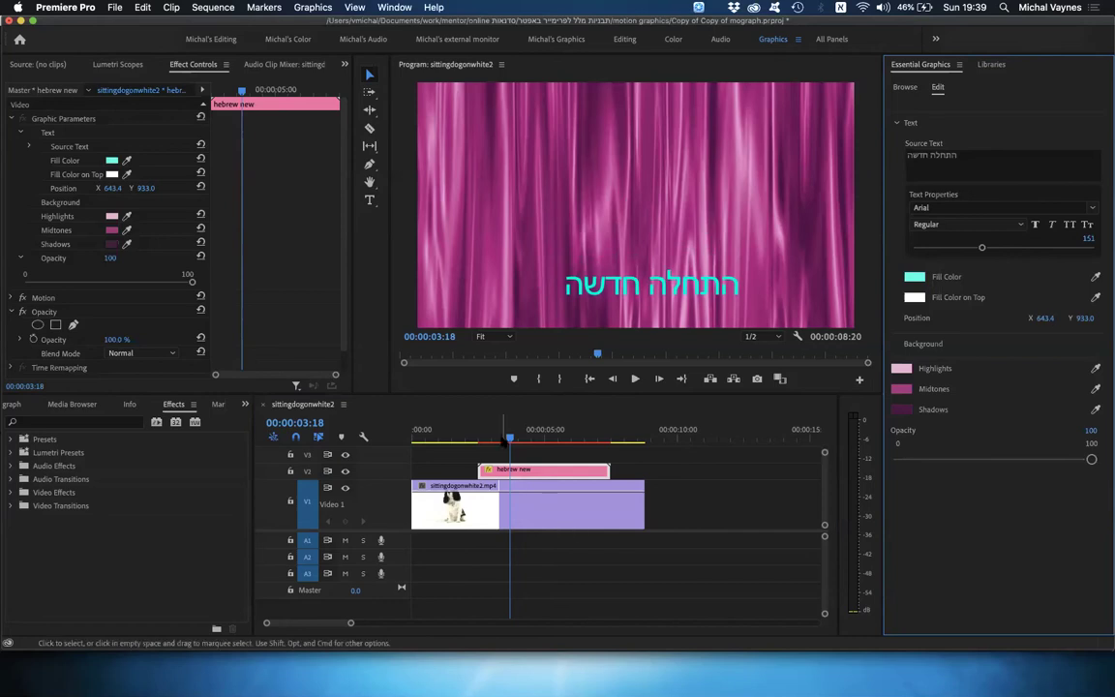
Move the playhead to 00:00:04:20 and darken the background's Shadows color to a near-black purple.
{"action": "left_click_drag", "start_coordinate": [510, 438], "coordinate": [539, 439]}
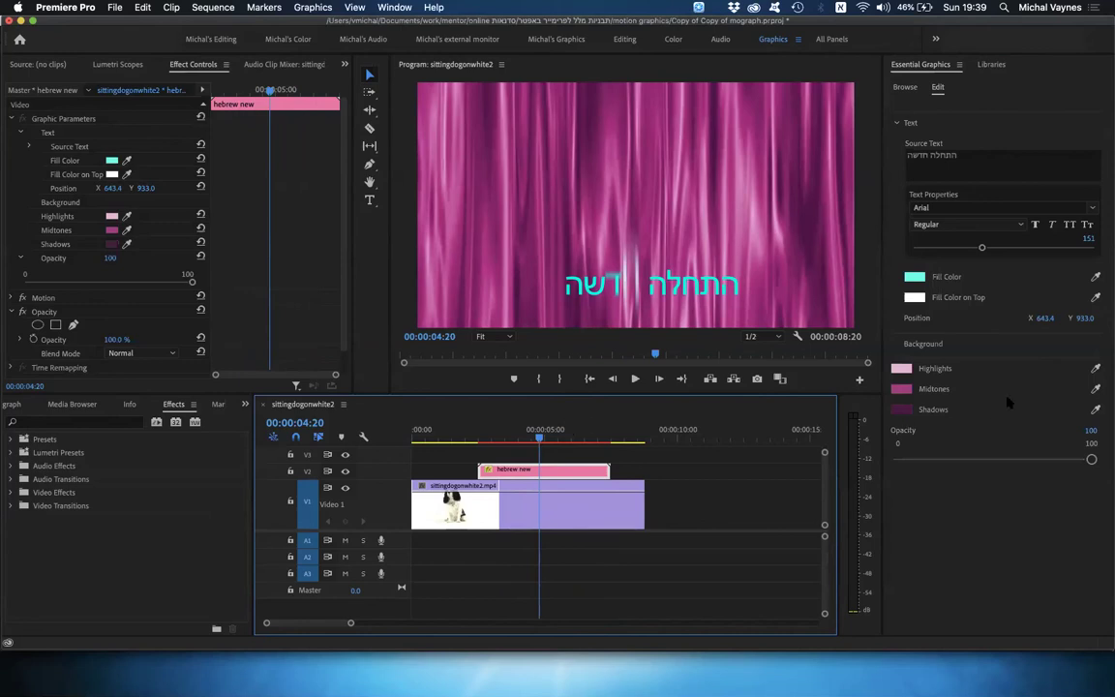
{"action": "left_click", "coordinate": [901, 409]}
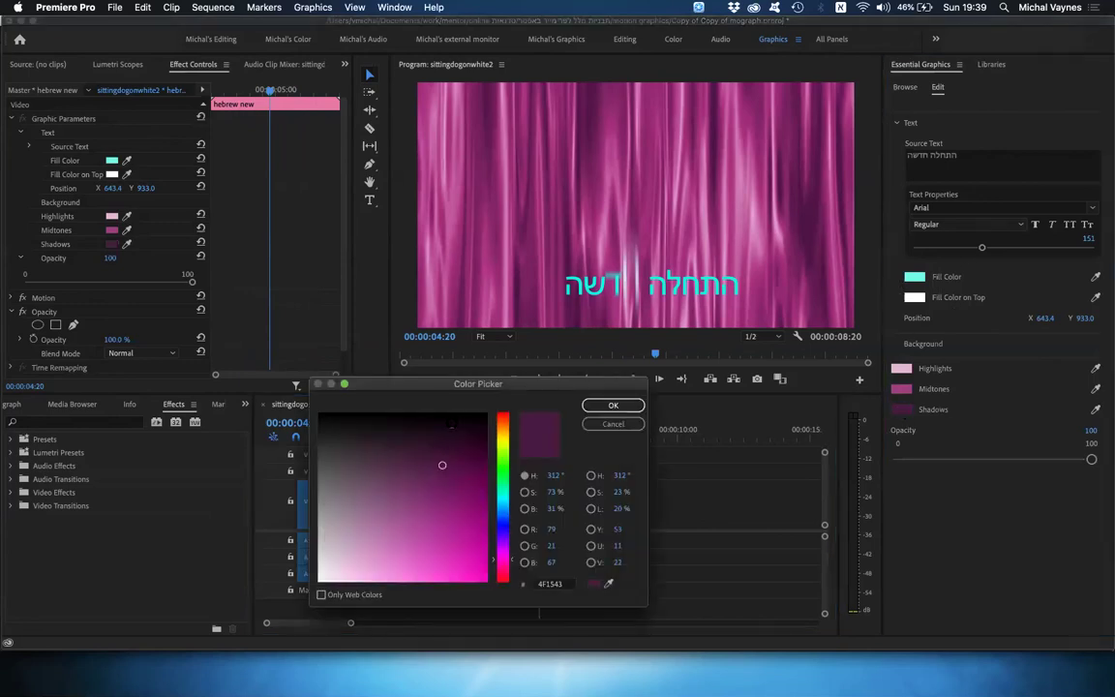
{"action": "left_click", "coordinate": [464, 429]}
{"action": "left_click", "coordinate": [612, 405]}
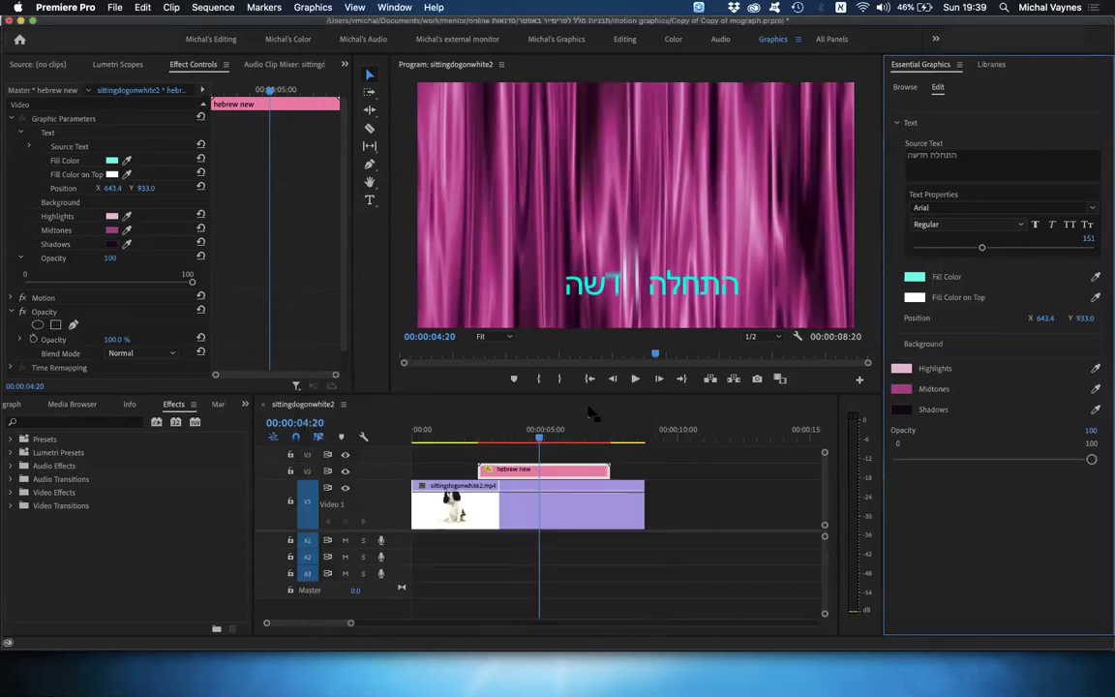
Darken the background's Midtones color to a deep plum.
{"action": "left_click", "coordinate": [901, 388]}
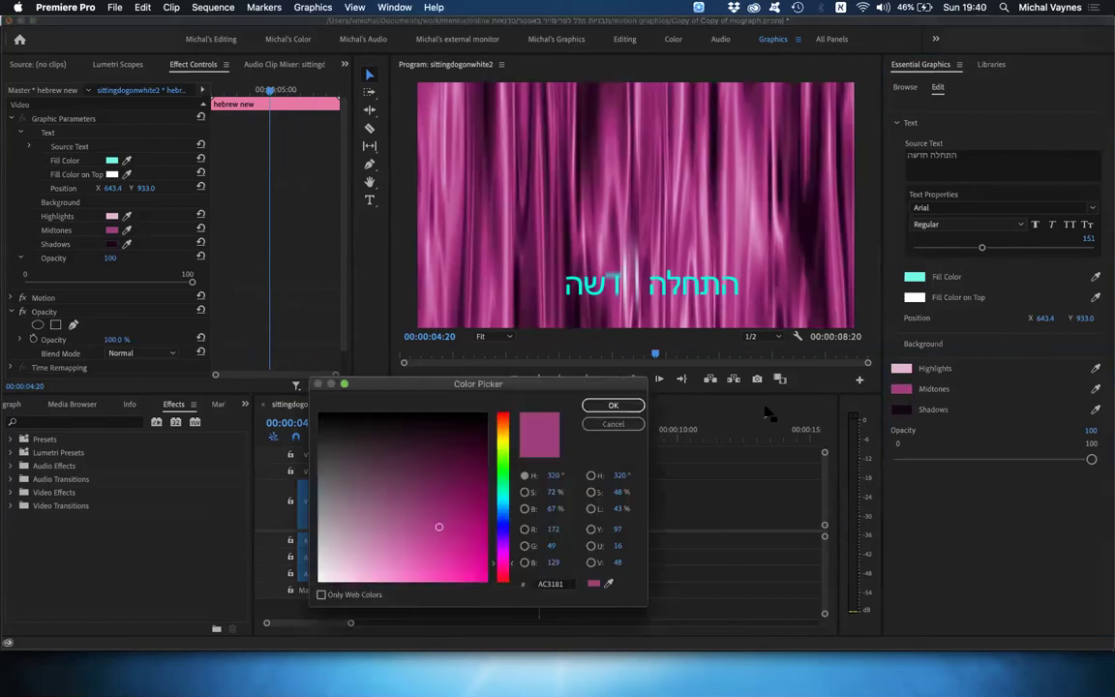
{"action": "left_click", "coordinate": [453, 470]}
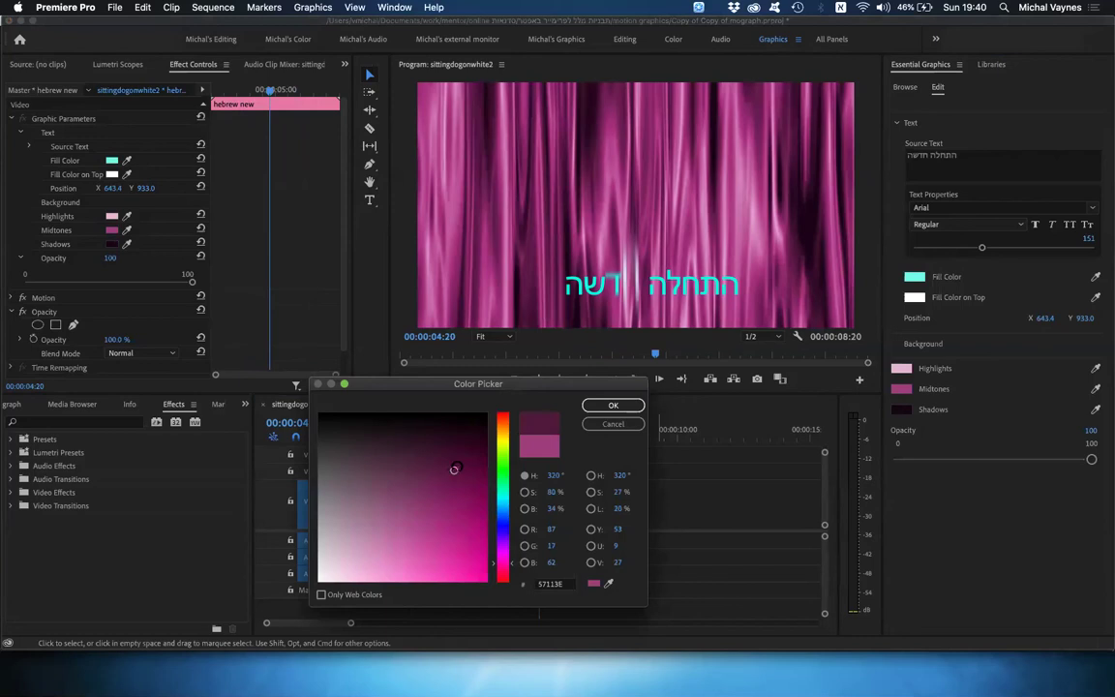
{"action": "left_click", "coordinate": [452, 457]}
{"action": "left_click", "coordinate": [612, 404]}
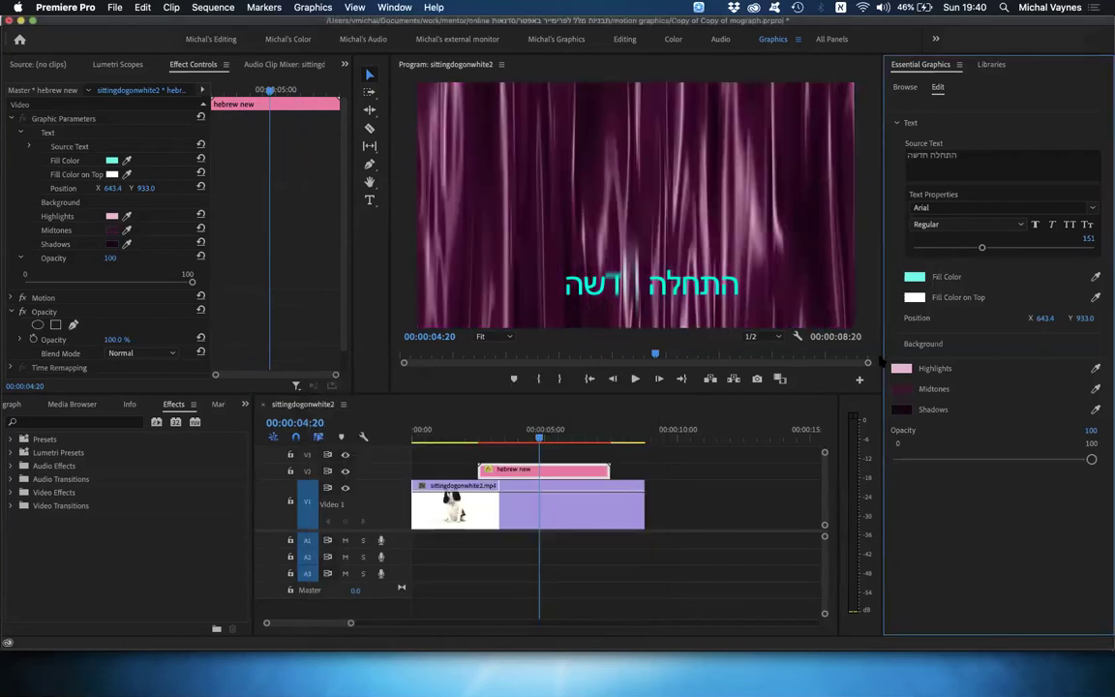
Change the background's Highlights color to a darker, more saturated pink.
{"action": "left_click", "coordinate": [901, 368]}
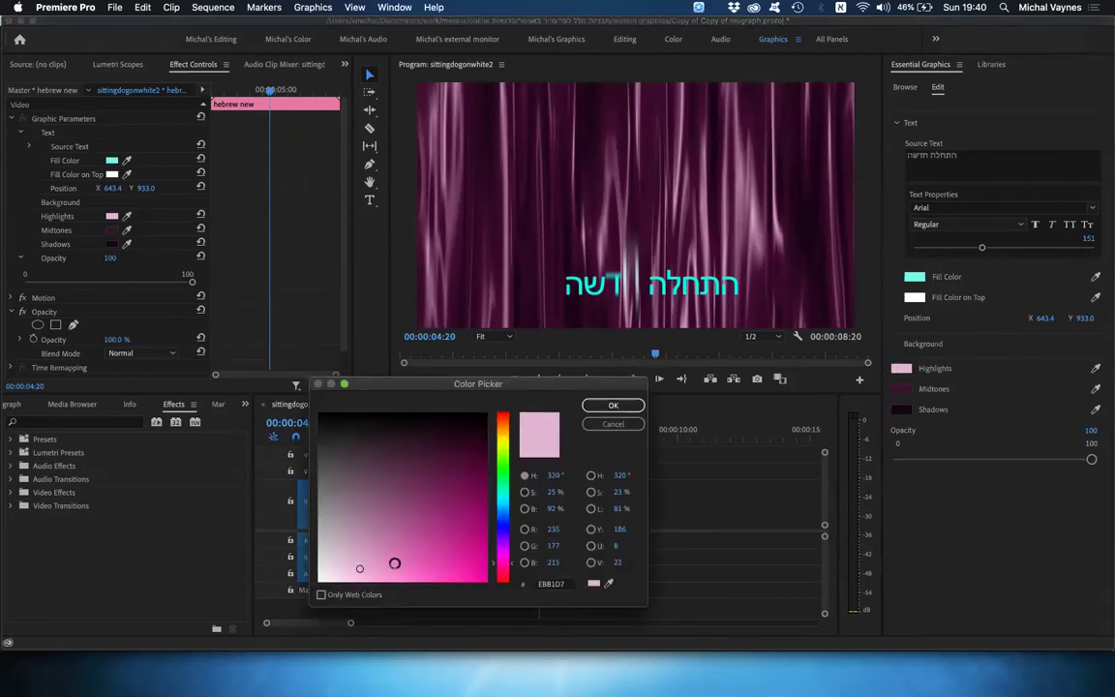
{"action": "left_click", "coordinate": [400, 538]}
{"action": "left_click", "coordinate": [613, 405]}
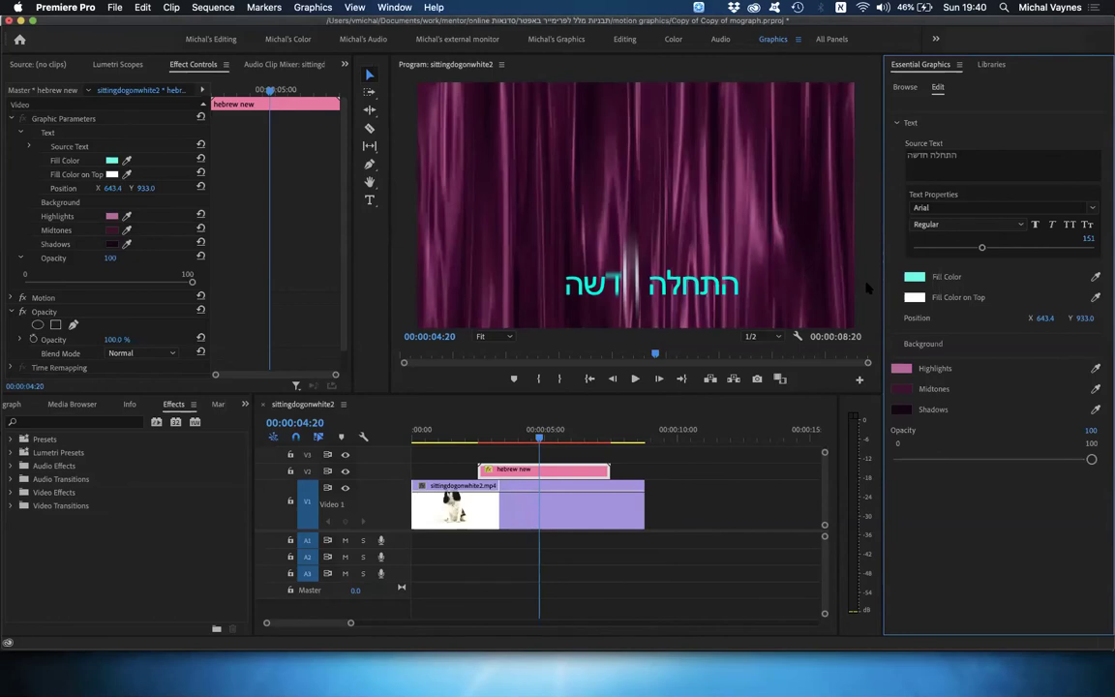
Change the text's Fill Color to a medium green, hex 287933.
{"action": "left_click", "coordinate": [913, 277]}
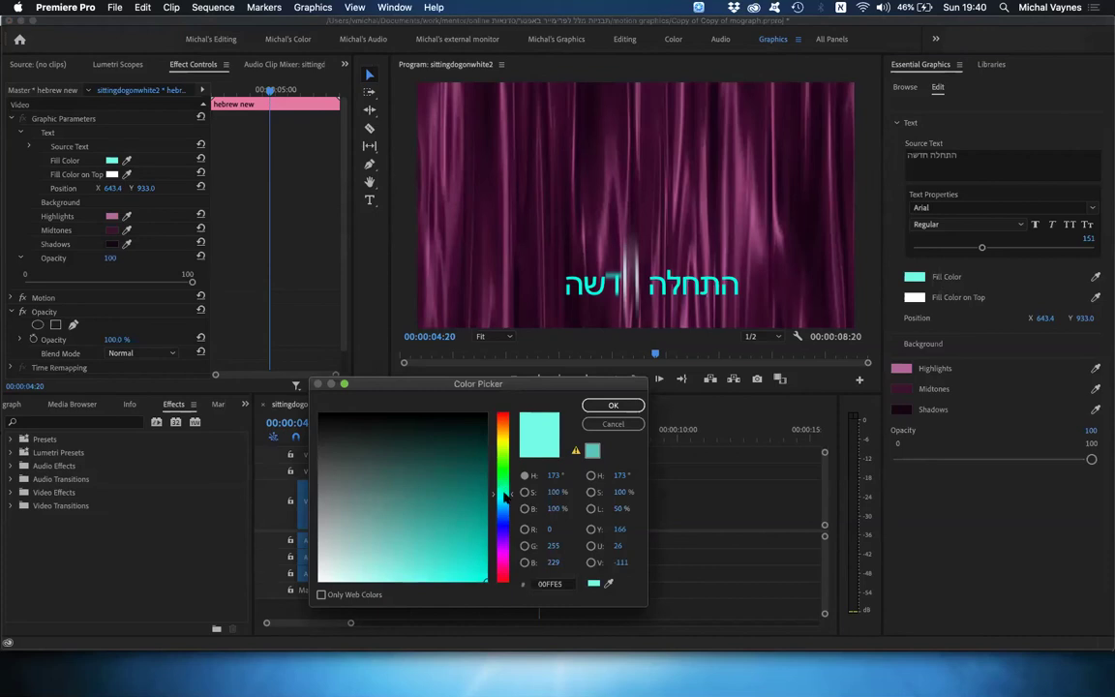
{"action": "left_click", "coordinate": [502, 474]}
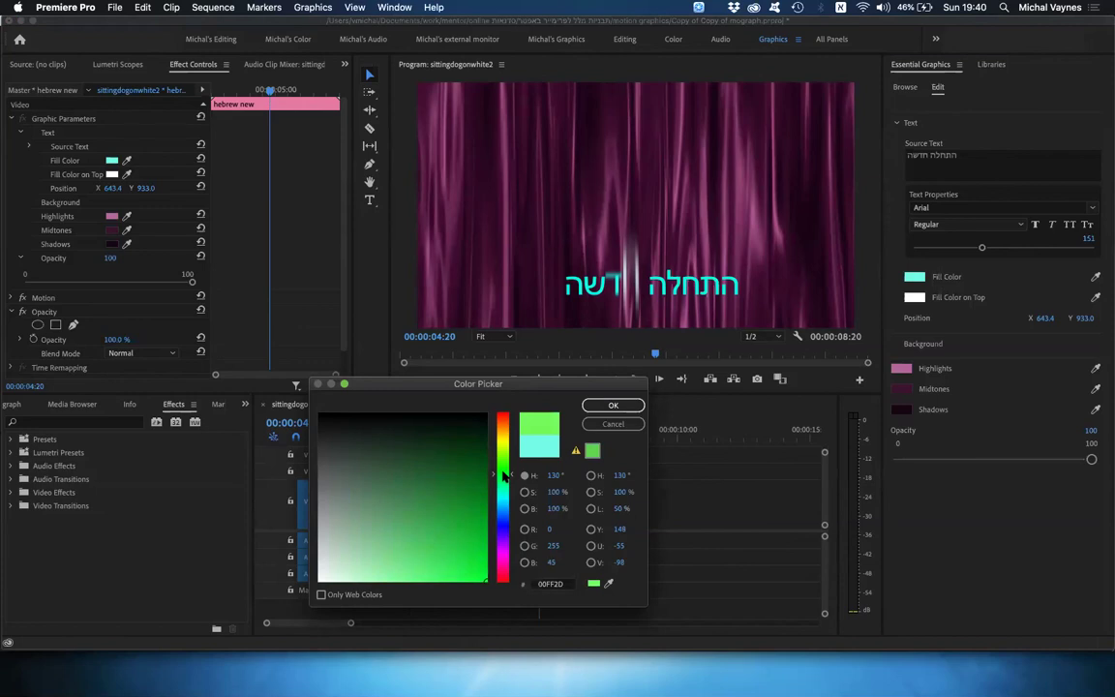
{"action": "left_click_drag", "start_coordinate": [457, 453], "coordinate": [426, 454]}
{"action": "left_click", "coordinate": [611, 405]}
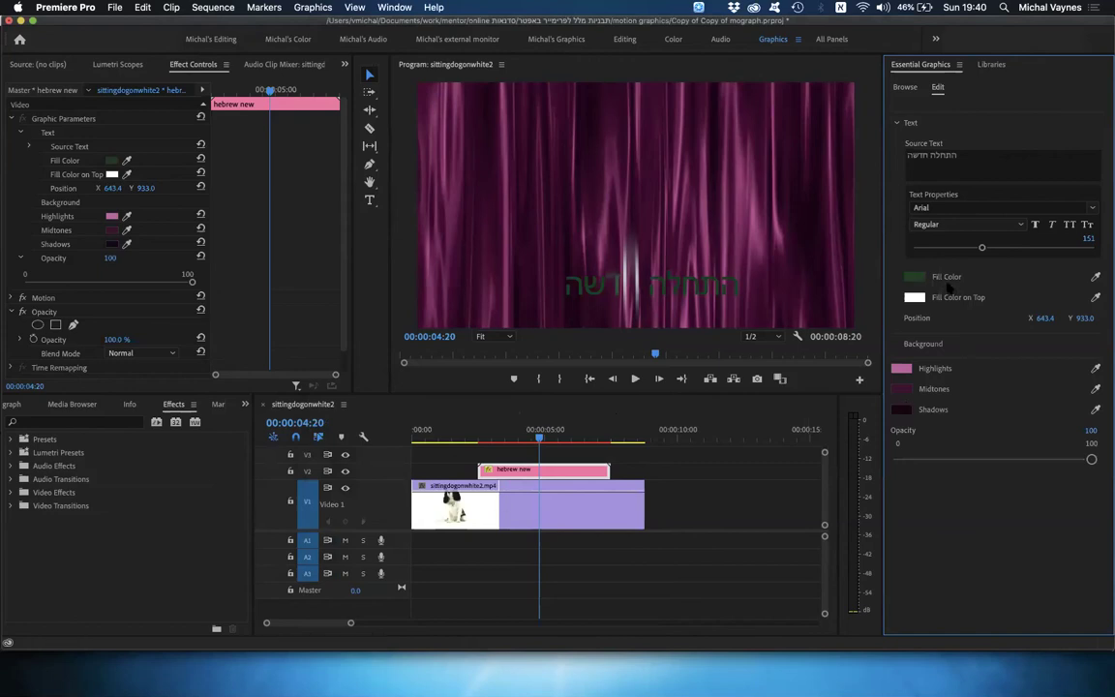
{"action": "left_click", "coordinate": [913, 277]}
{"action": "mouse_move", "coordinate": [464, 502]}
{"action": "left_mouse_down"}
{"action": "mouse_move", "coordinate": [419, 515]}
{"action": "mouse_move", "coordinate": [430, 492]}
{"action": "left_mouse_up"}
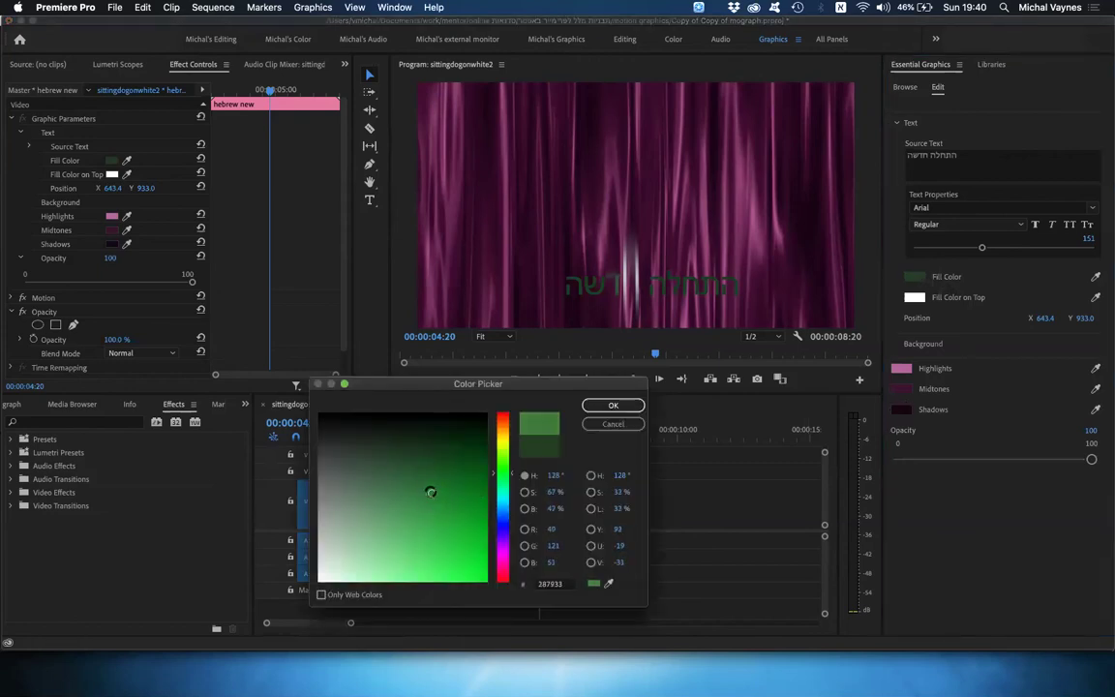
{"action": "left_click", "coordinate": [611, 405]}
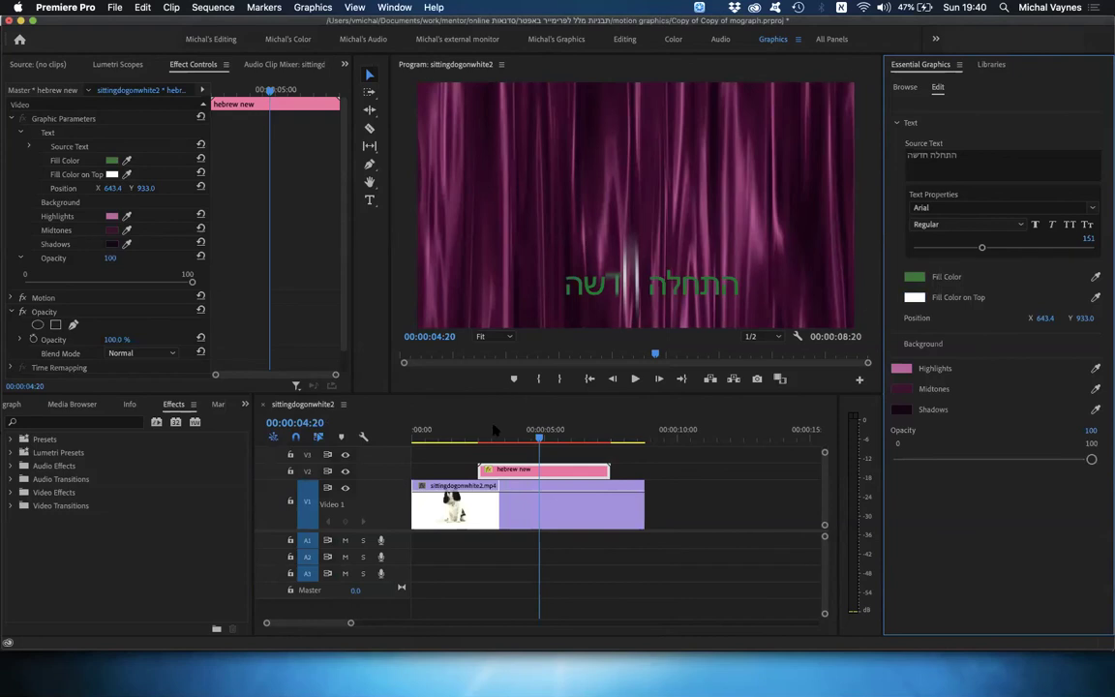
With the playhead at 00:00:03:22, enlarge the text to size 198 and lower the background's Opacity to 0.
{"action": "left_click_drag", "start_coordinate": [539, 435], "coordinate": [515, 436]}
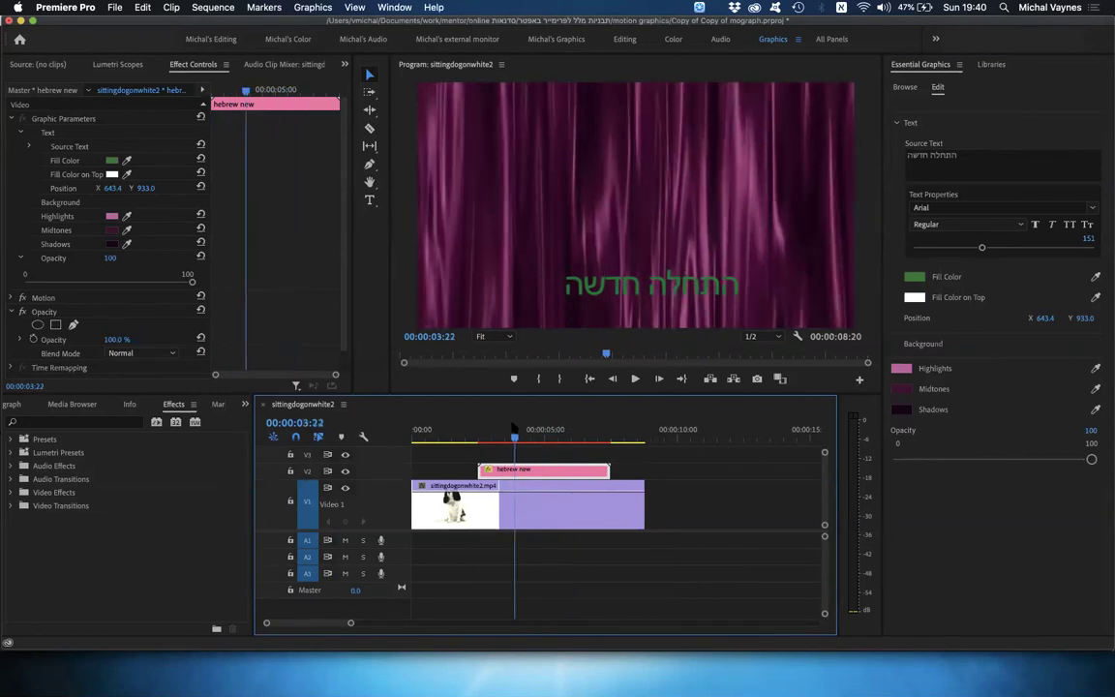
{"action": "left_click_drag", "start_coordinate": [980, 246], "coordinate": [1002, 248]}
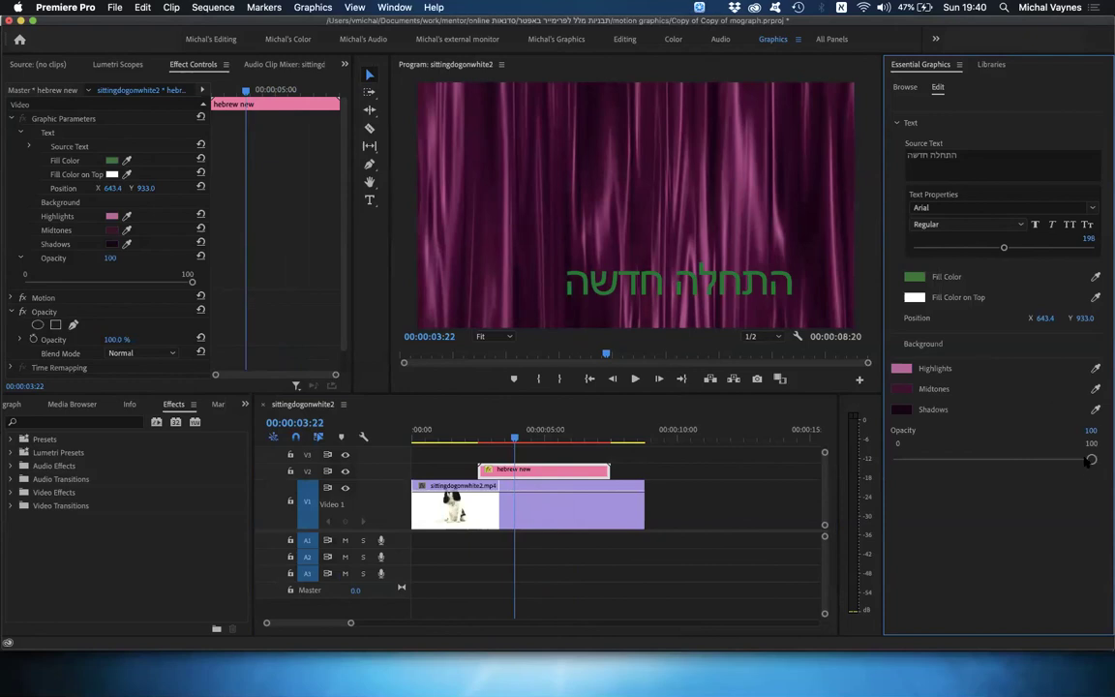
{"action": "left_click_drag", "start_coordinate": [1091, 460], "coordinate": [899, 461]}
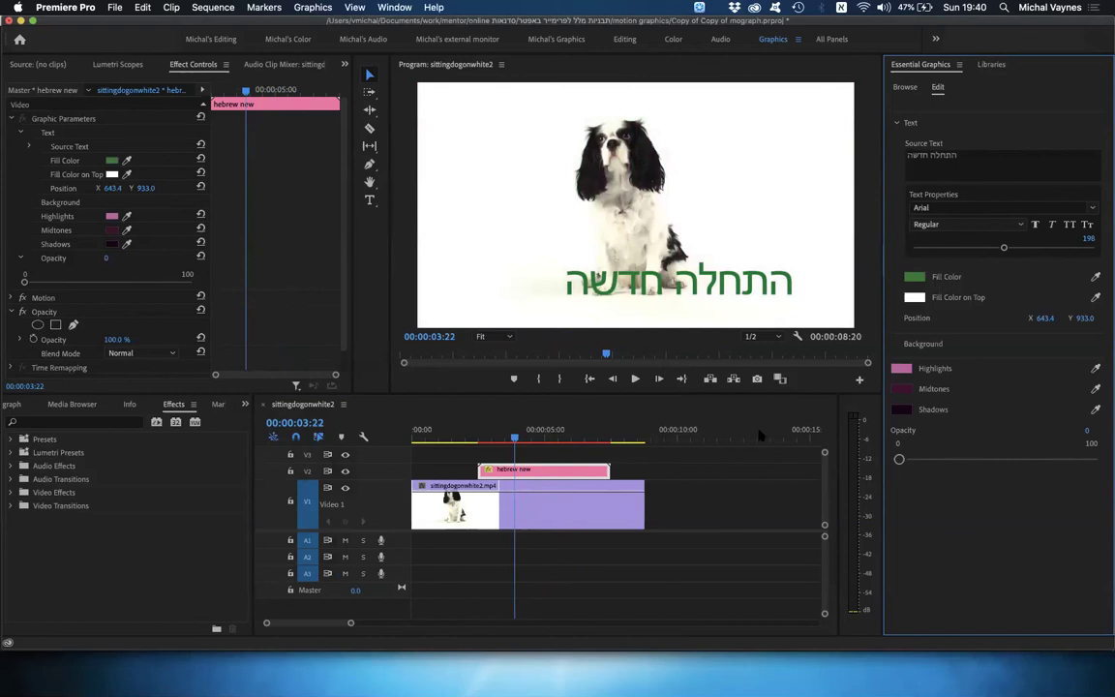
Play on to 00:00:05:10, reduce the text size to 97 and set its Position to X 146.4, Y 969.0.
{"action": "key", "text": "space"}
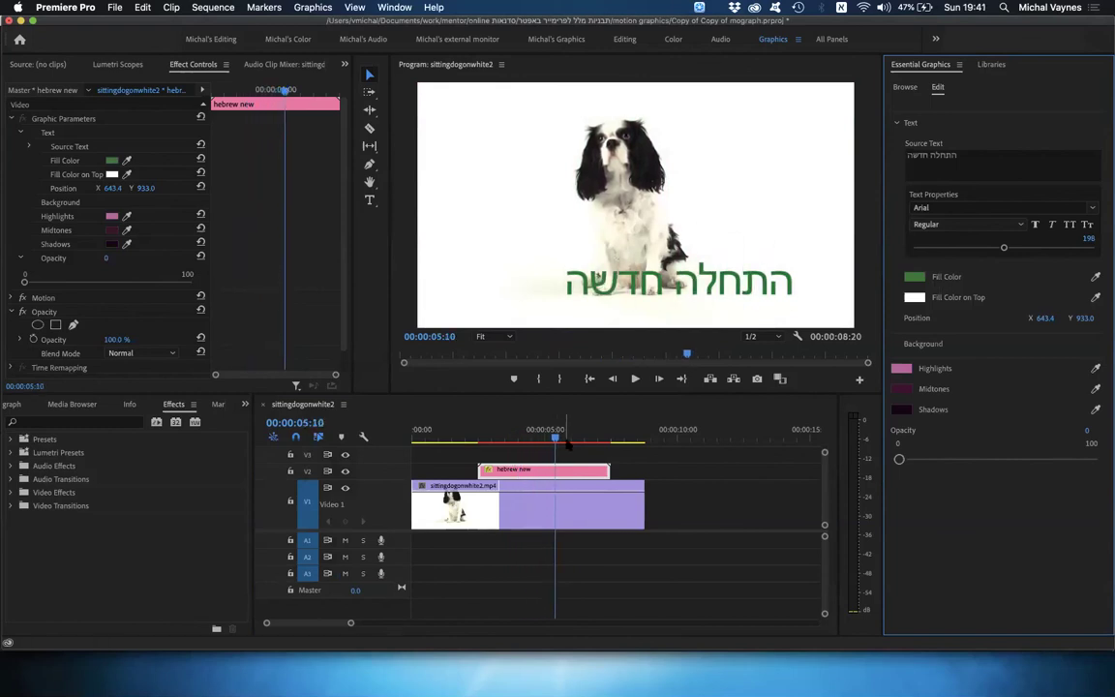
{"action": "mouse_move", "coordinate": [1044, 318]}
{"action": "left_mouse_down"}
{"action": "mouse_move", "coordinate": [1108, 324]}
{"action": "mouse_move", "coordinate": [1053, 318]}
{"action": "left_mouse_up"}
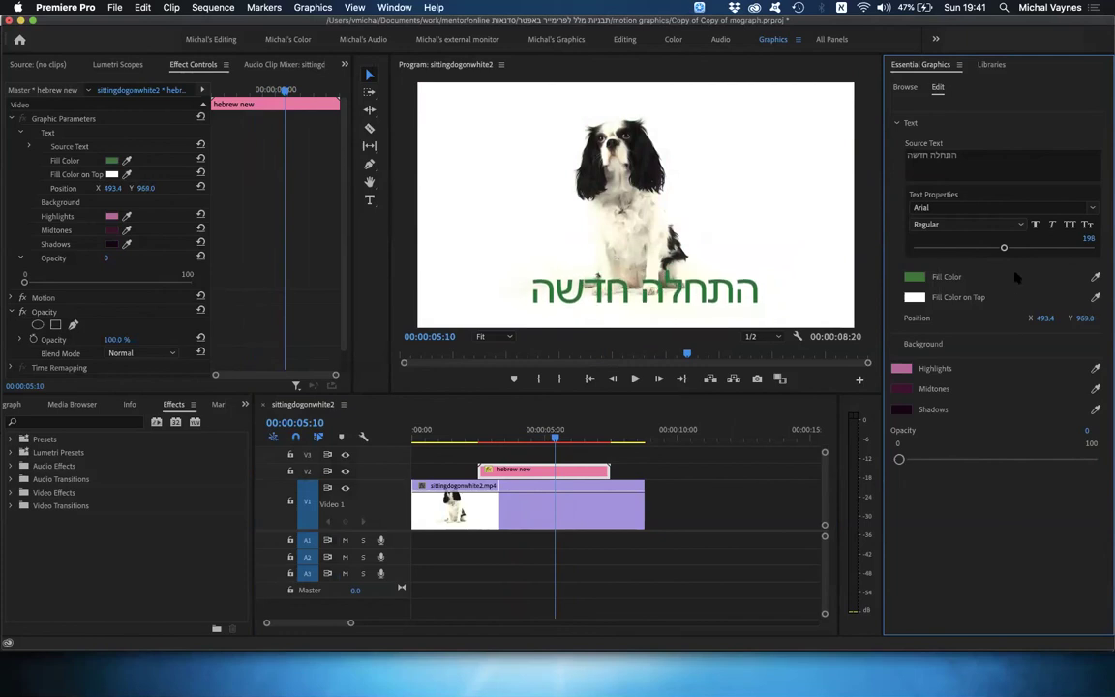
{"action": "left_click_drag", "start_coordinate": [1004, 248], "coordinate": [957, 247]}
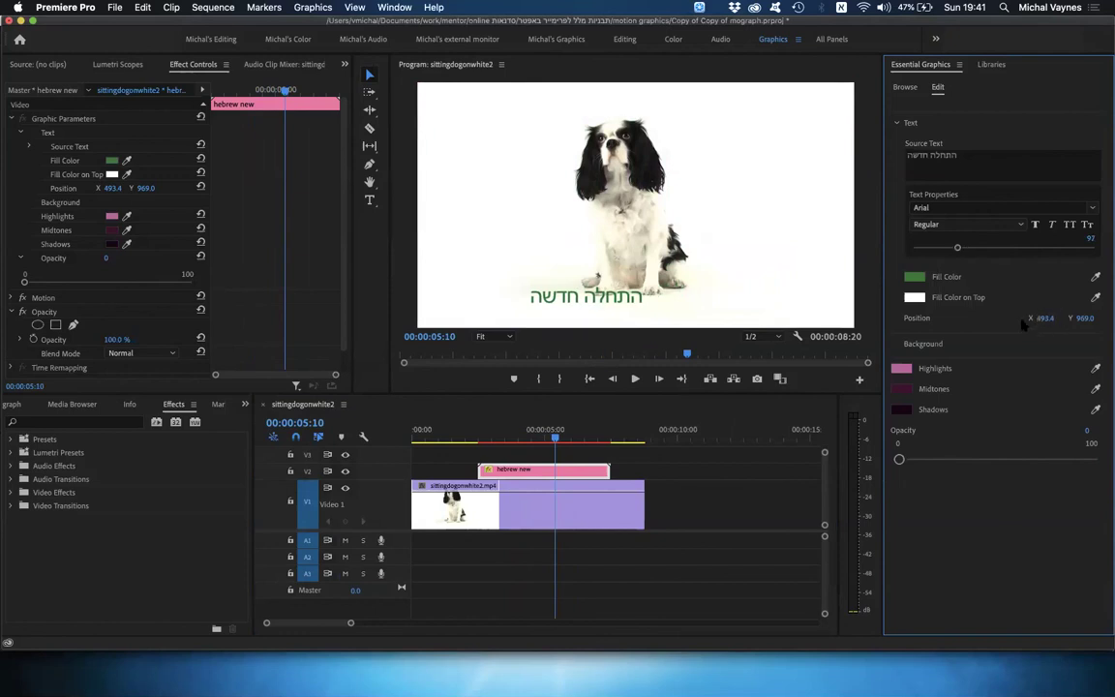
{"action": "left_click_drag", "start_coordinate": [1044, 318], "coordinate": [1050, 416]}
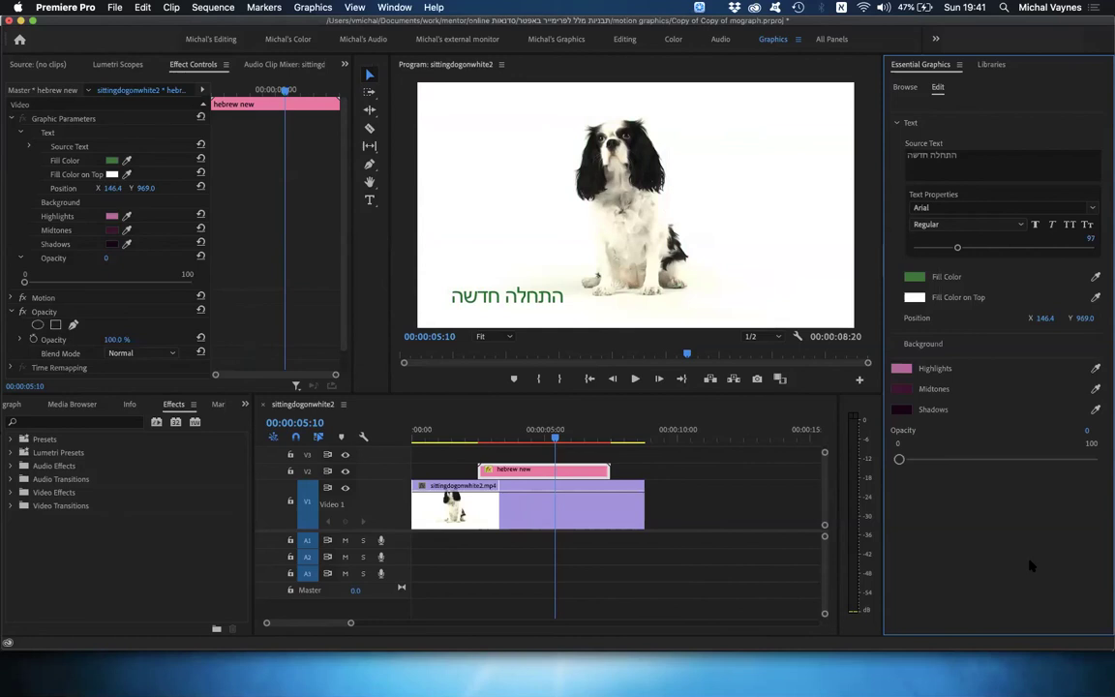
Save the project and replace the graphic's Source Text with "עדיין חי".
{"action": "left_click", "coordinate": [961, 155]}
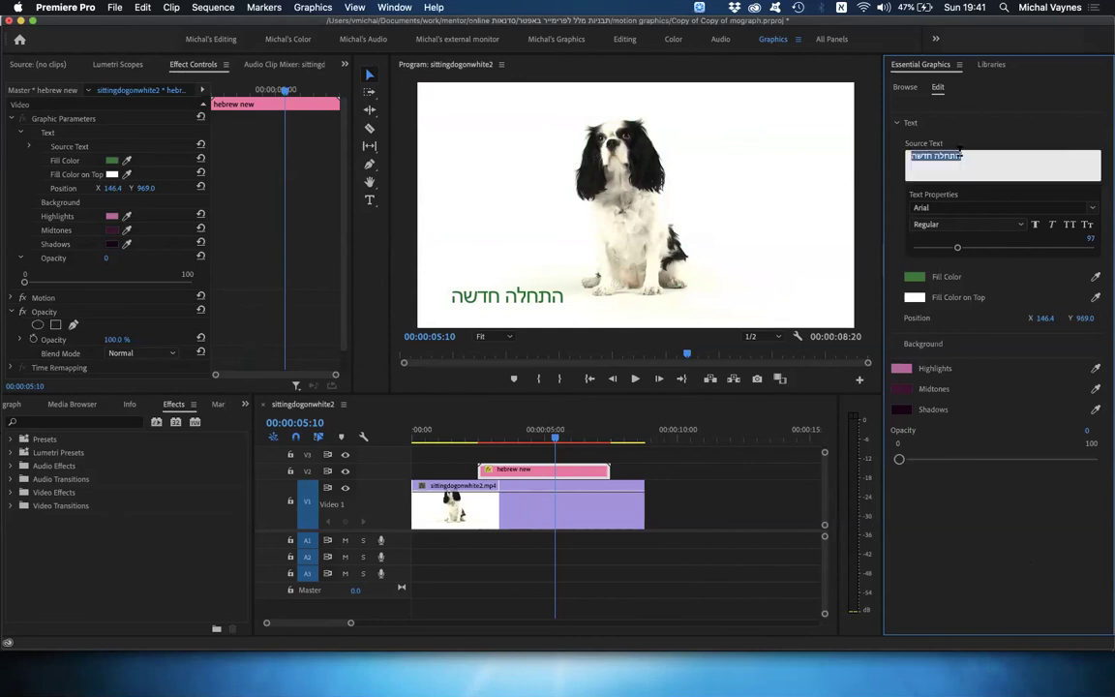
{"action": "key", "text": "super+s"}
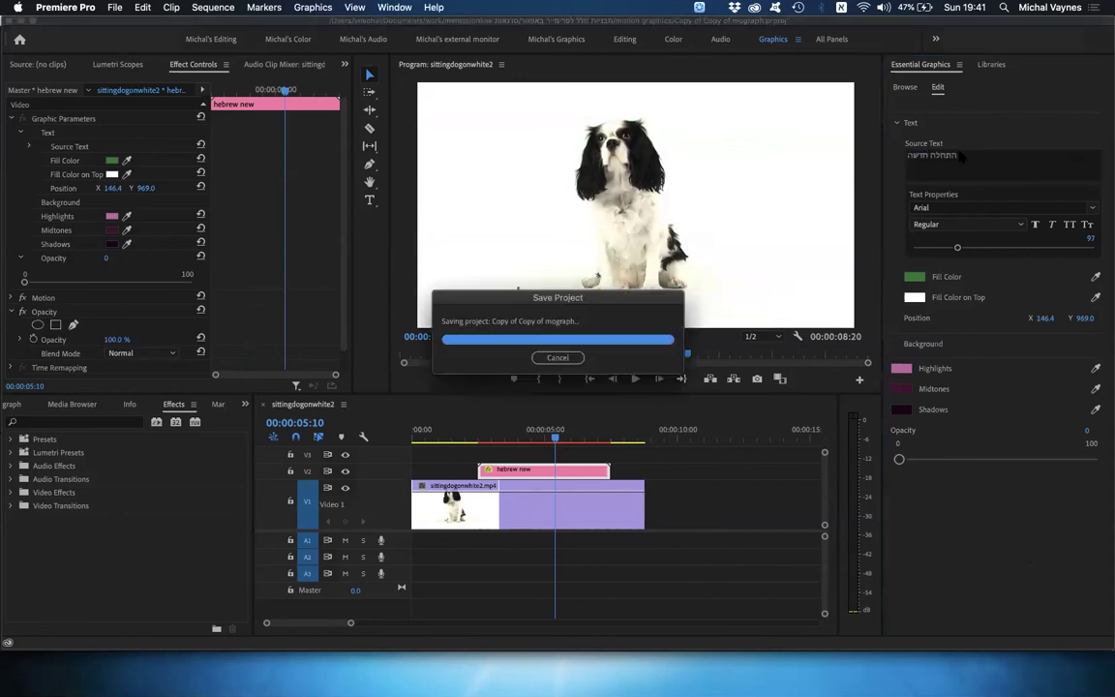
{"action": "left_click", "coordinate": [960, 155]}
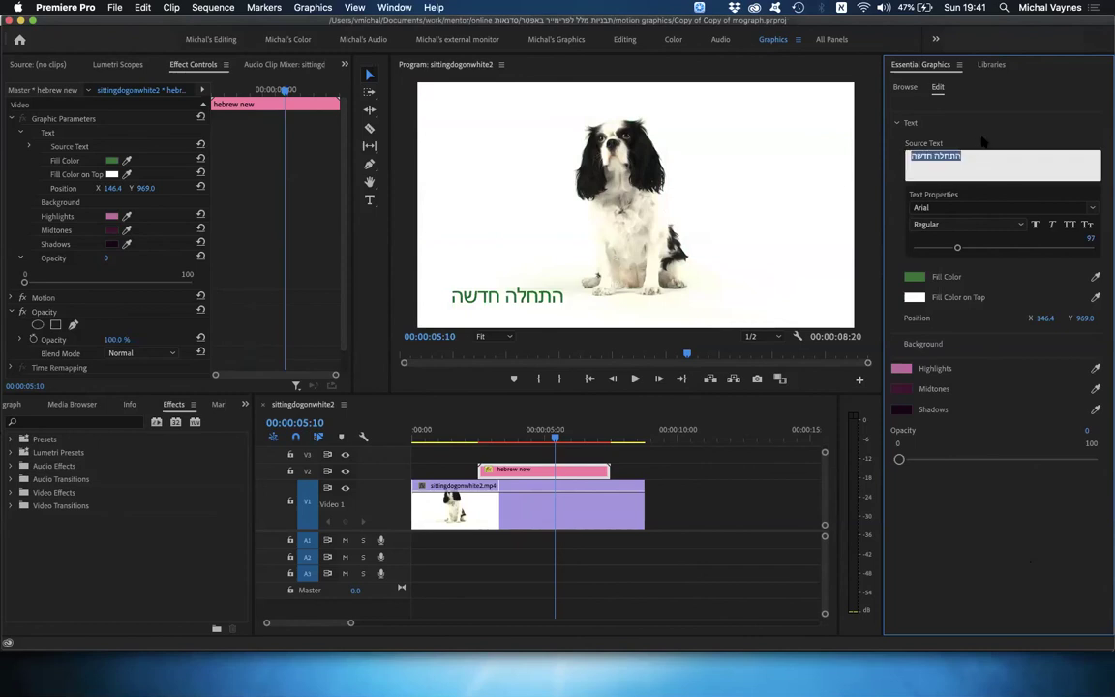
{"action": "type", "text": "עדיין ח"}
{"action": "left_click", "coordinate": [971, 514]}
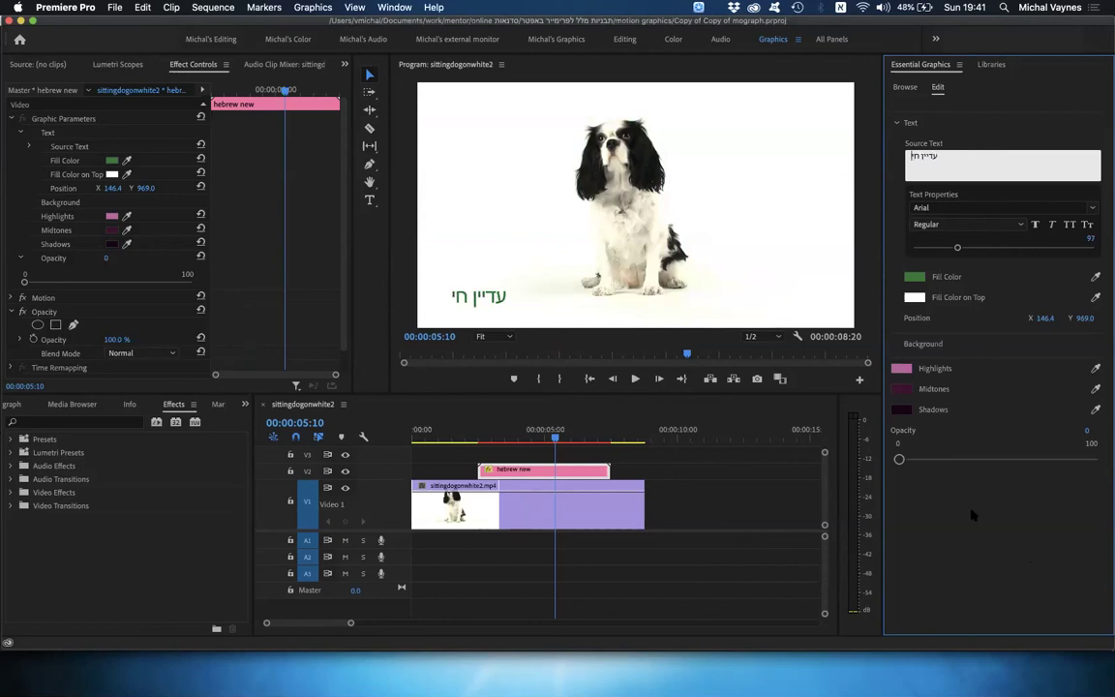